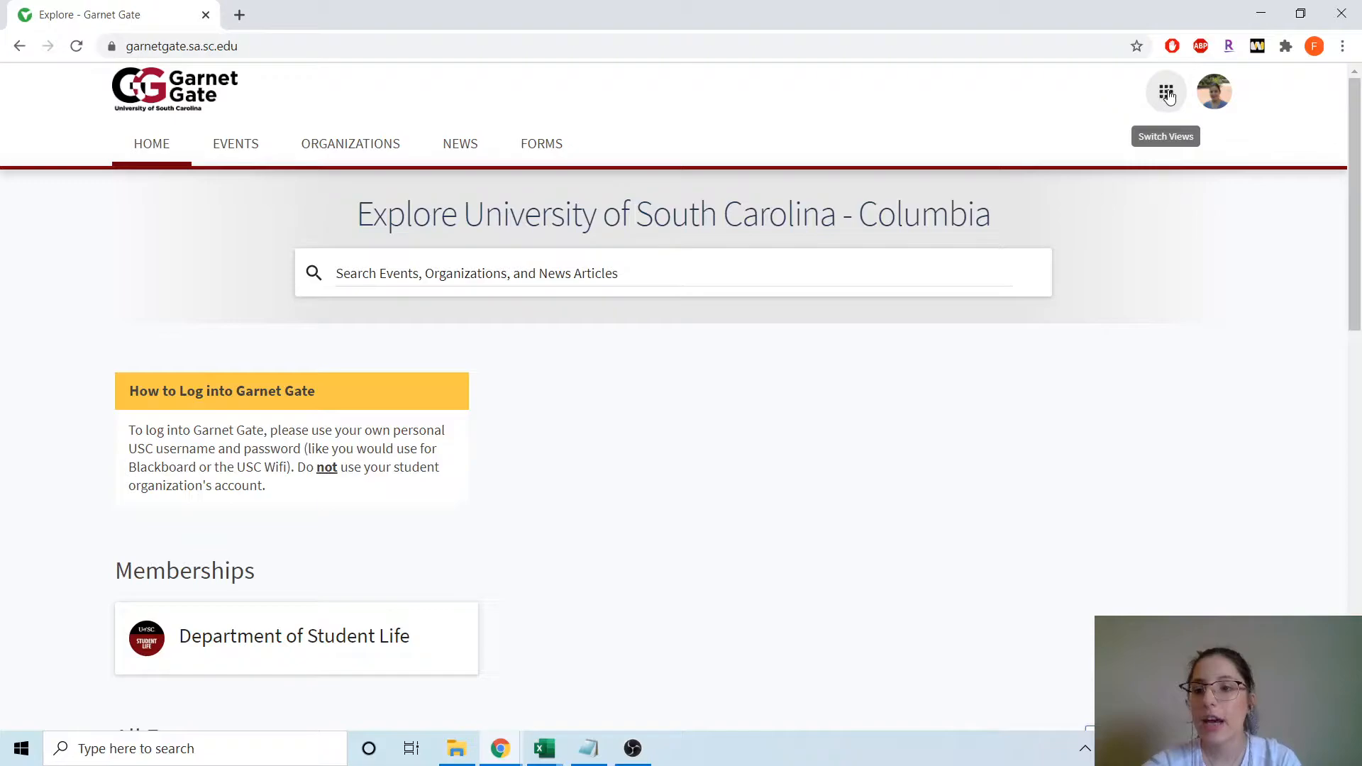
- Open the Department of Student Life's Manage Events page from the Manage view's My Memberships
left_click(1134, 146)
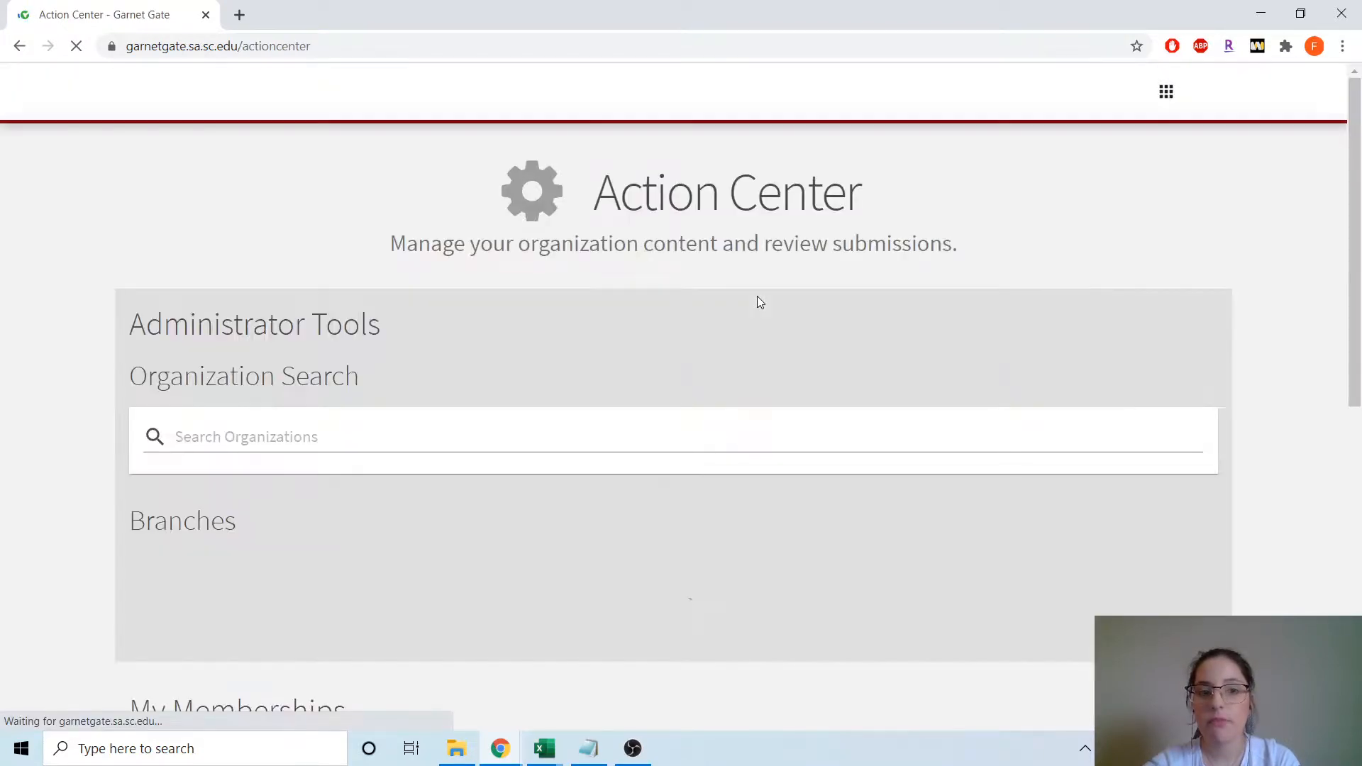
scroll(694, 230, "down", 5)
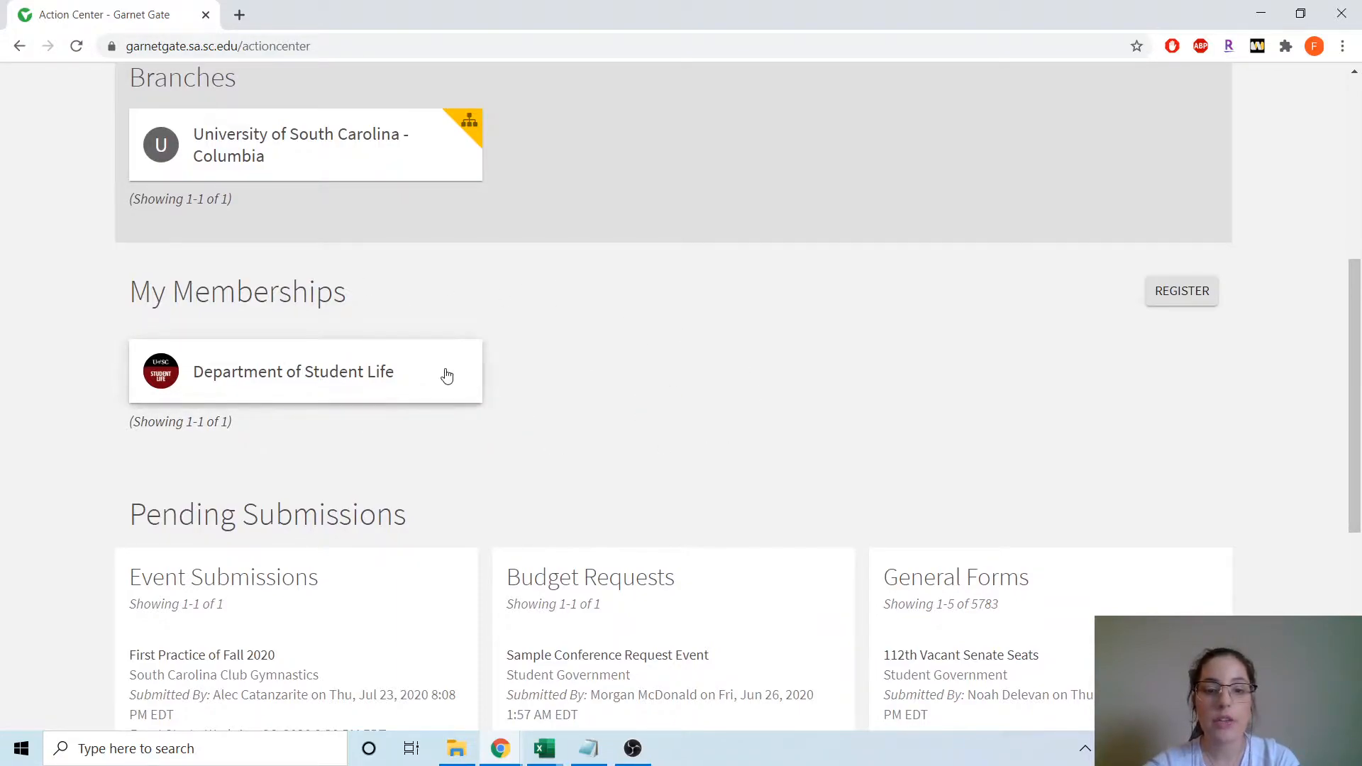
left_click(334, 381)
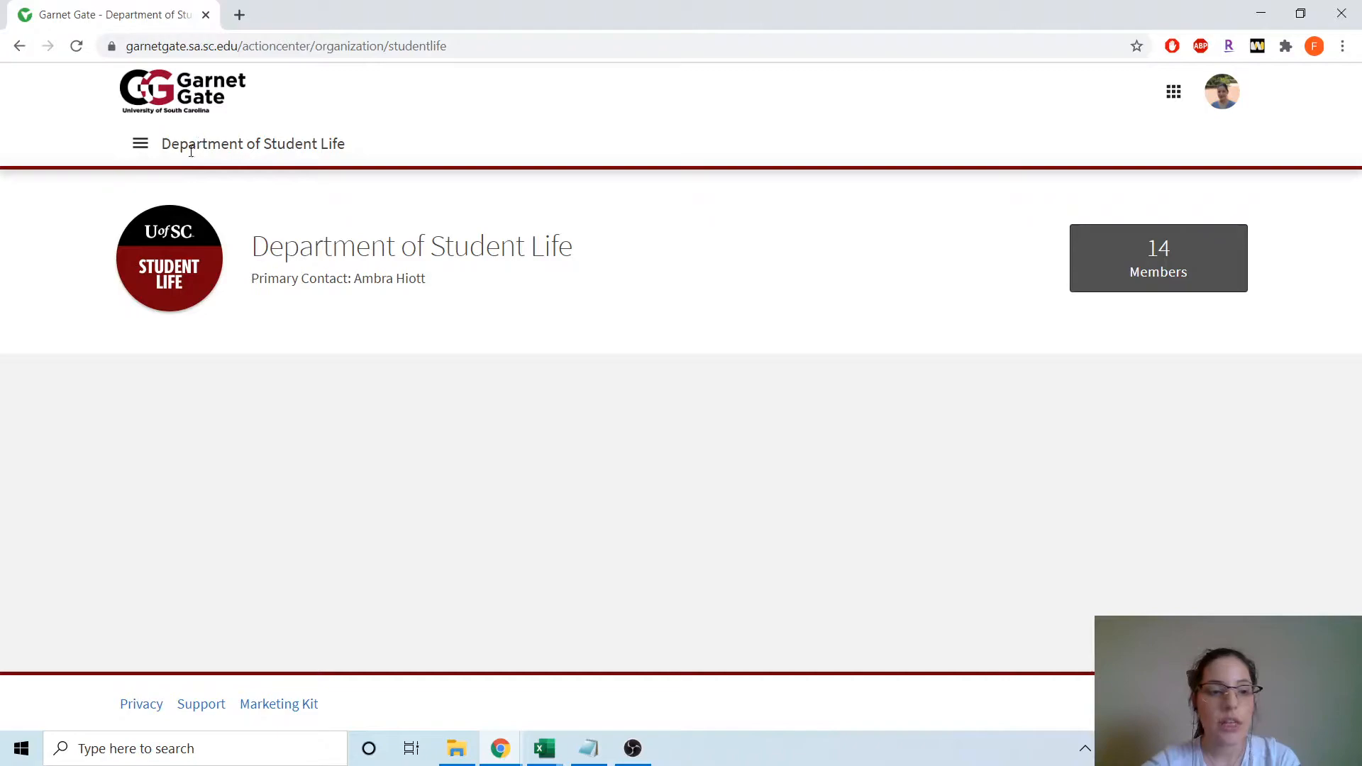
left_click(141, 149)
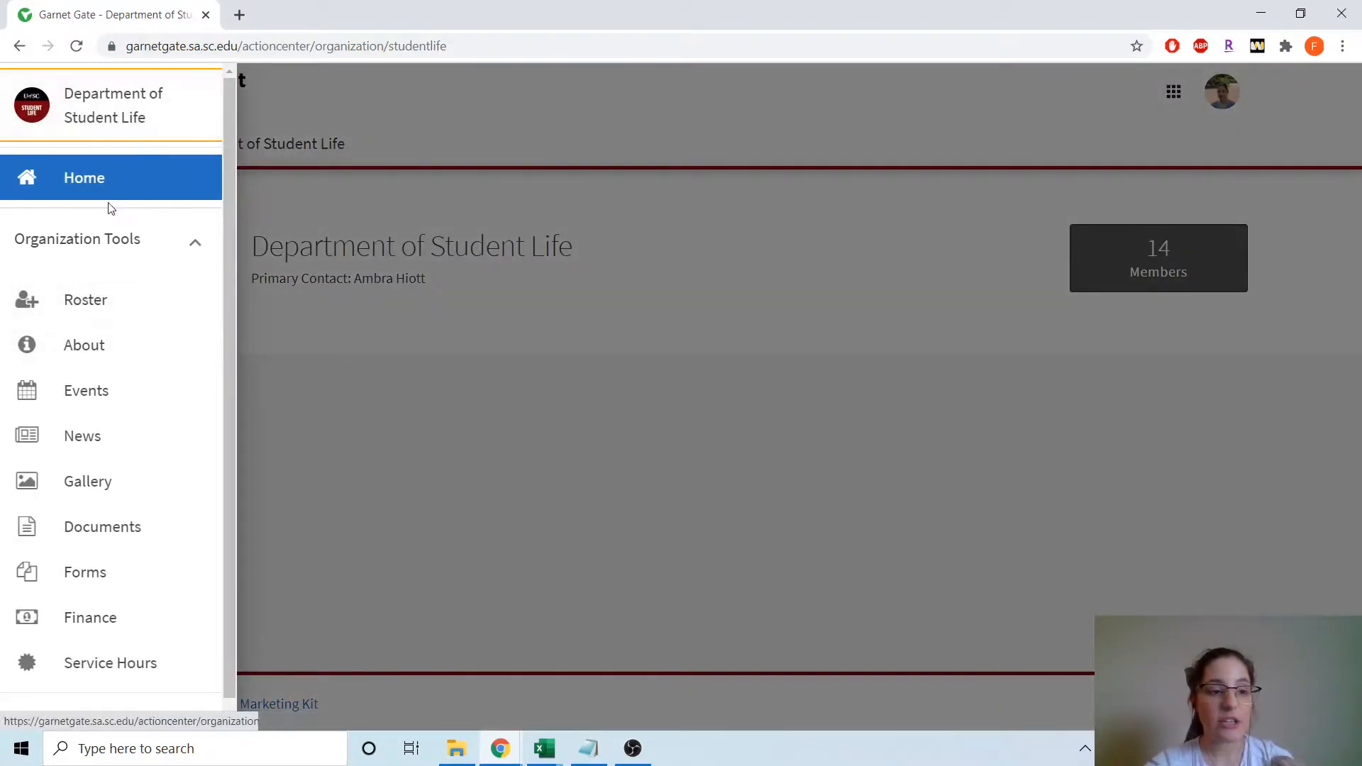
left_click(87, 394)
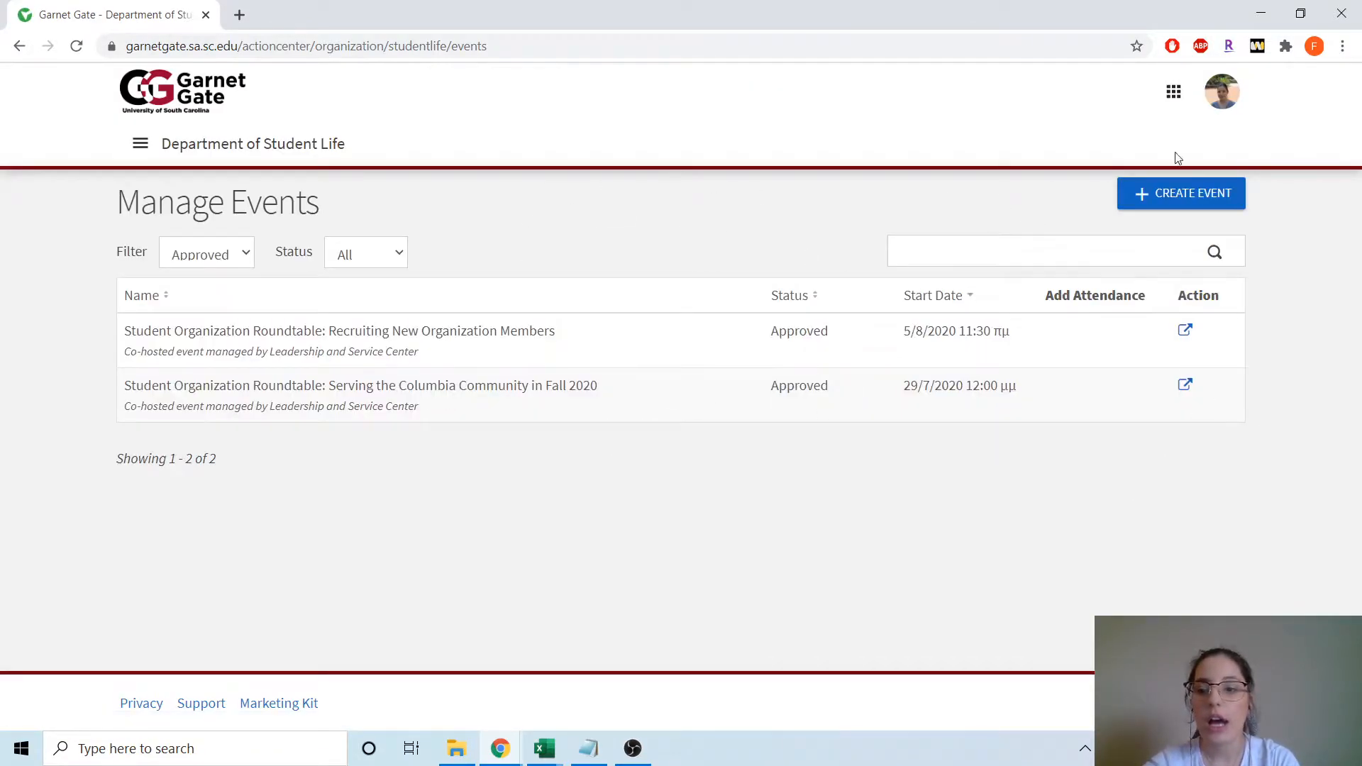
- Create a new event titled 'Student Orgs: How to 2020?' with the Learning theme
left_click(1194, 198)
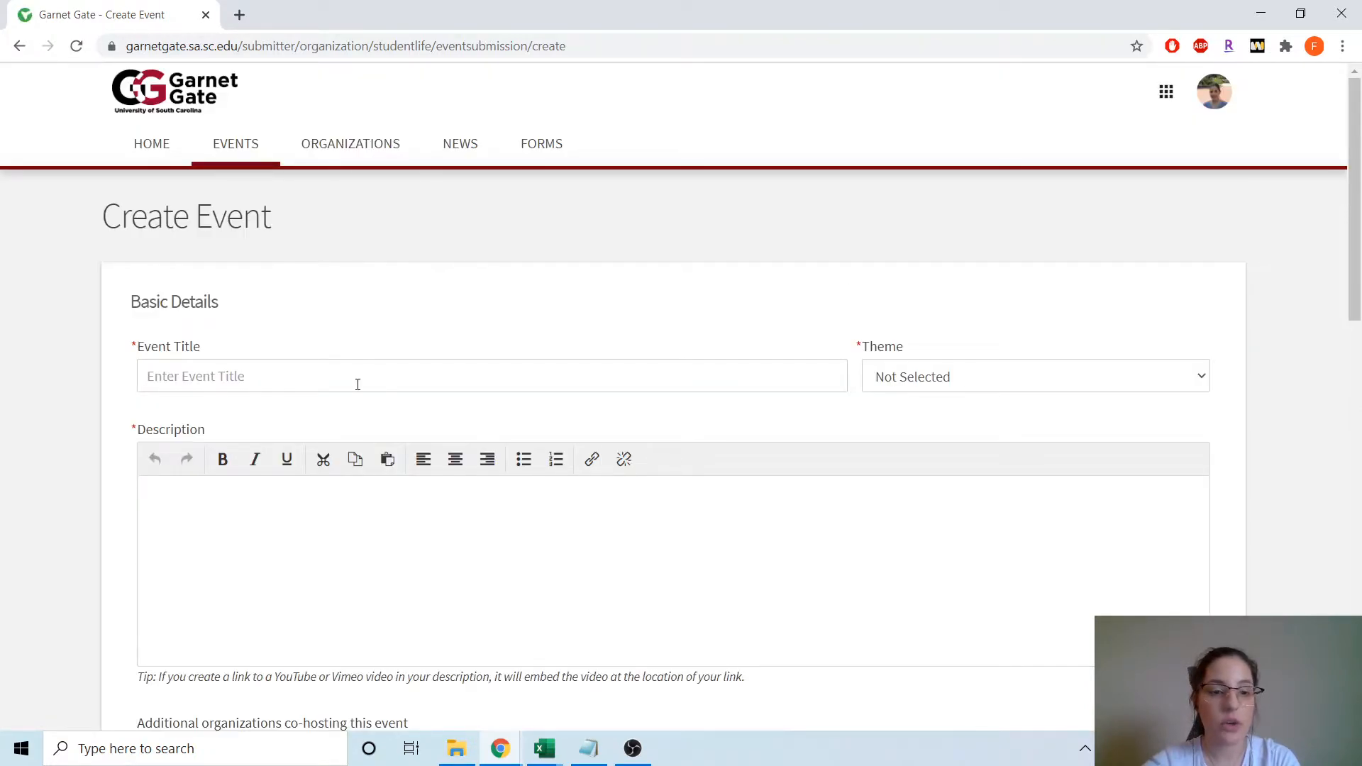
left_click(360, 384)
left_click(234, 443)
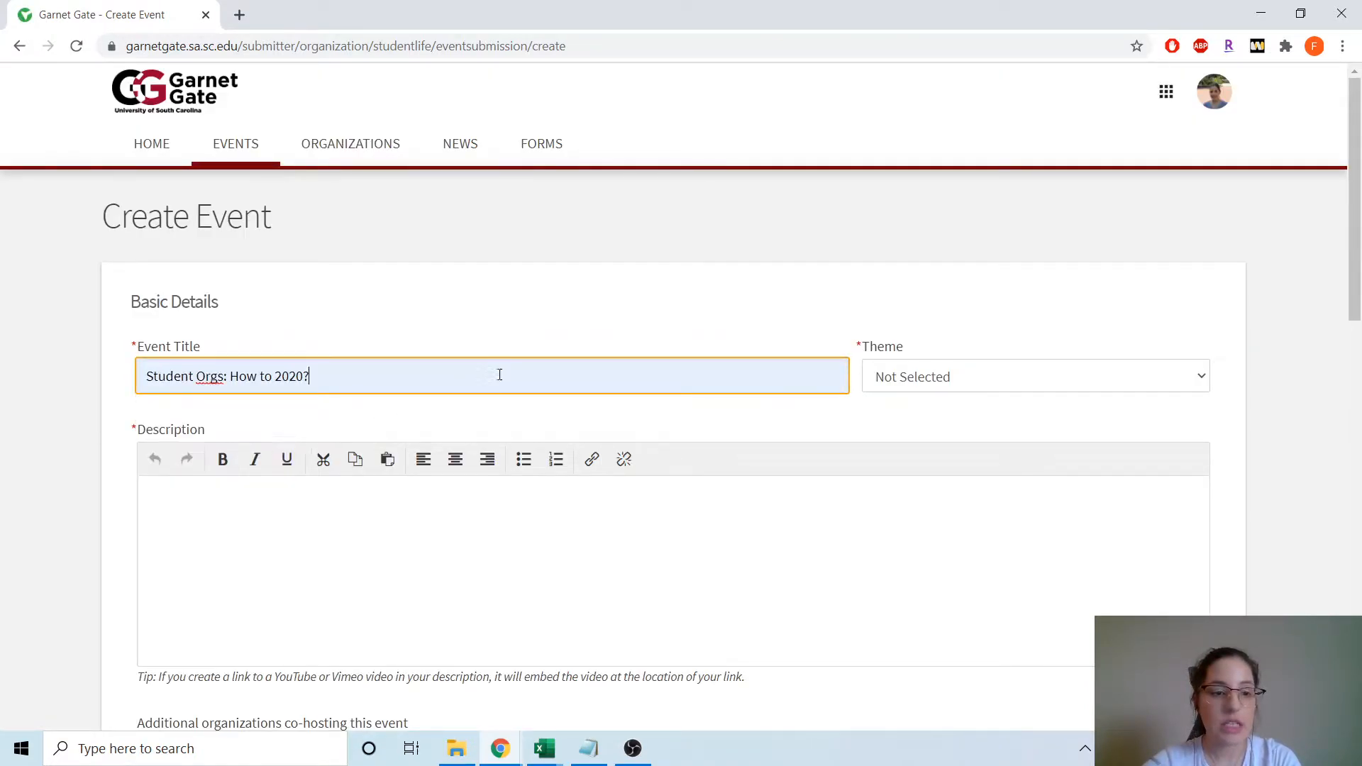
scroll(815, 238, "down", 1)
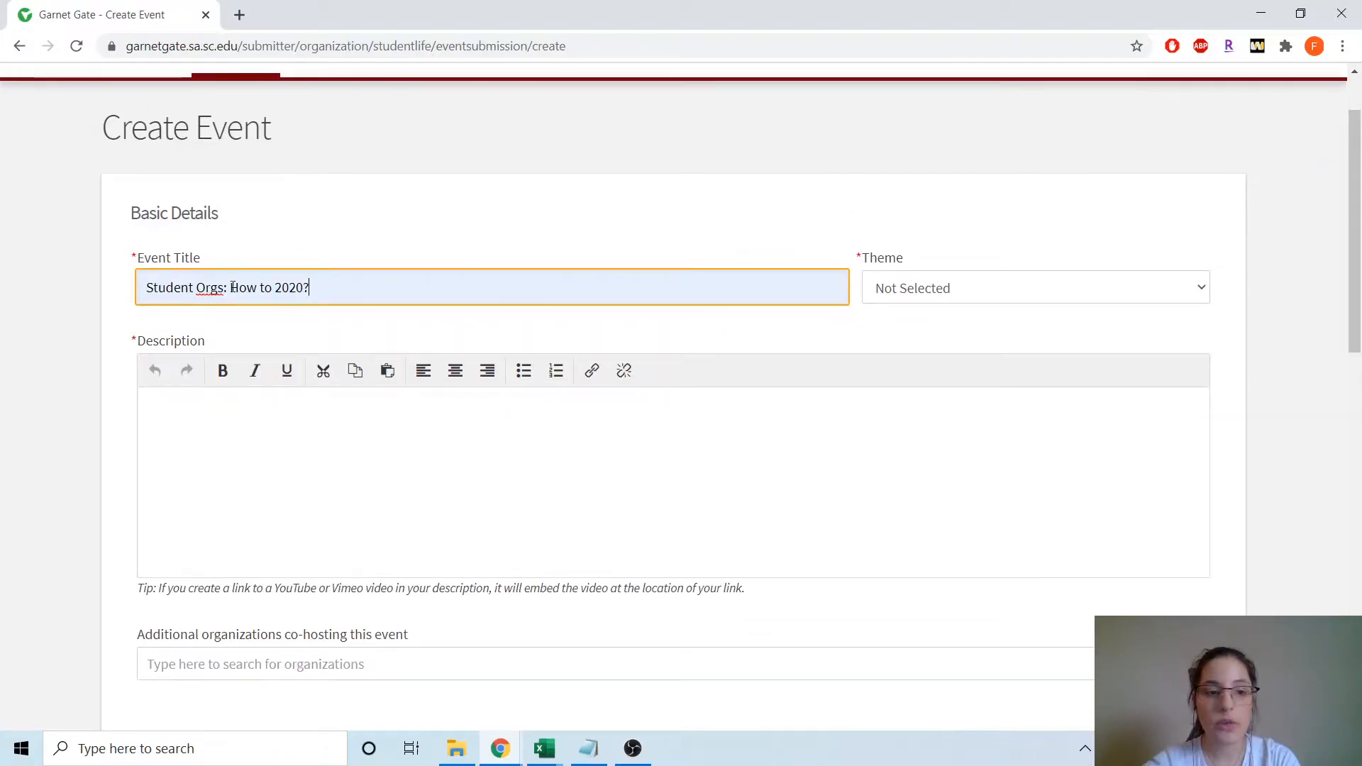
left_click(996, 274)
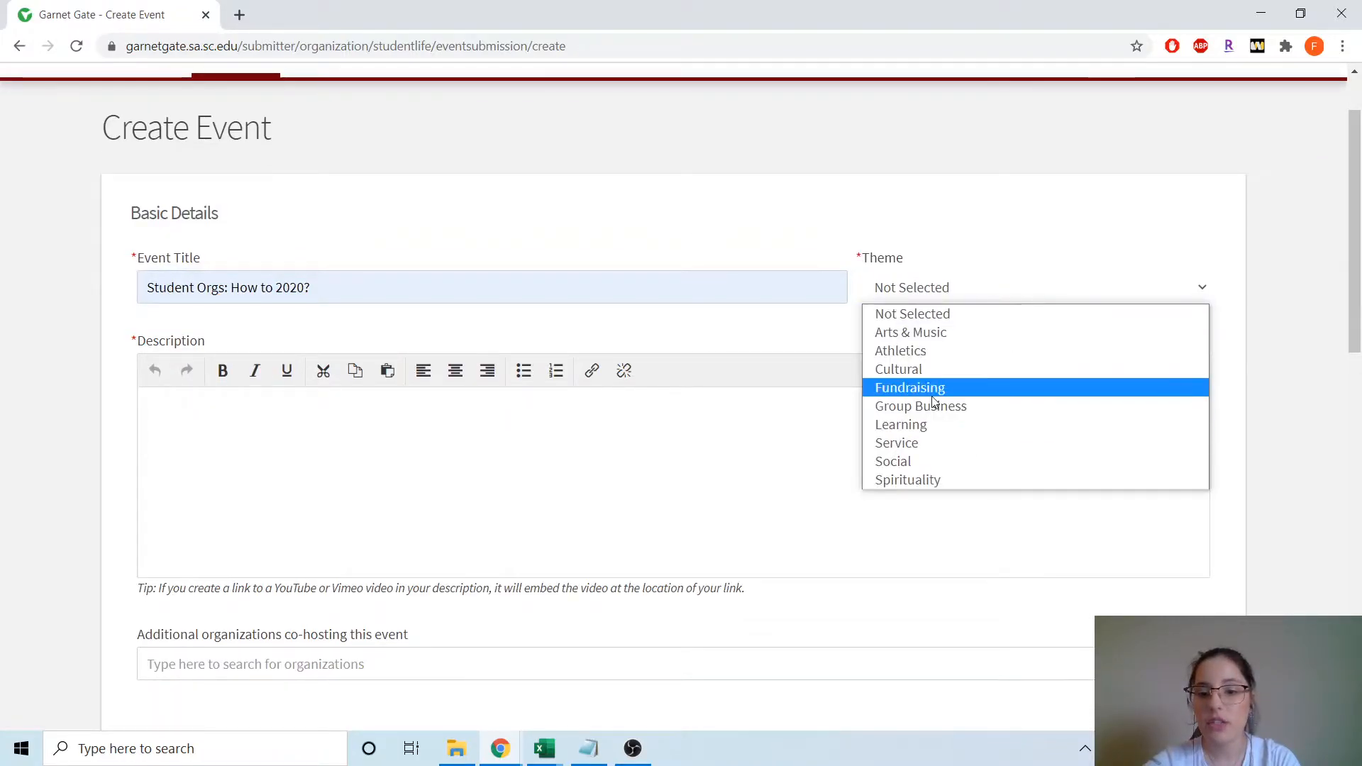
left_click(926, 426)
- Paste the prepared Fall 2020 planning description into the event description
left_click(672, 458)
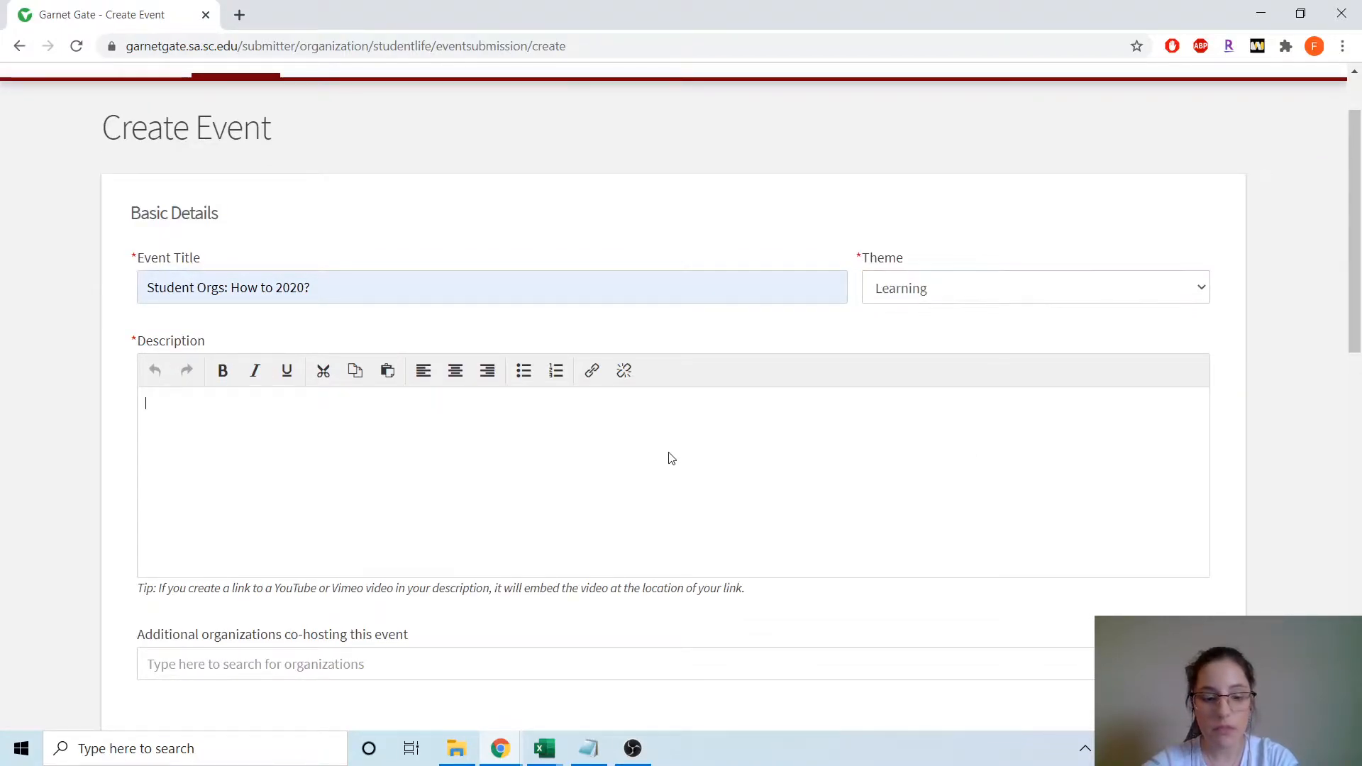
type("Join the Department of Student Life to discuss strategies for planning meetings and events in Fall 2020 and connect with other student organization leaders.")
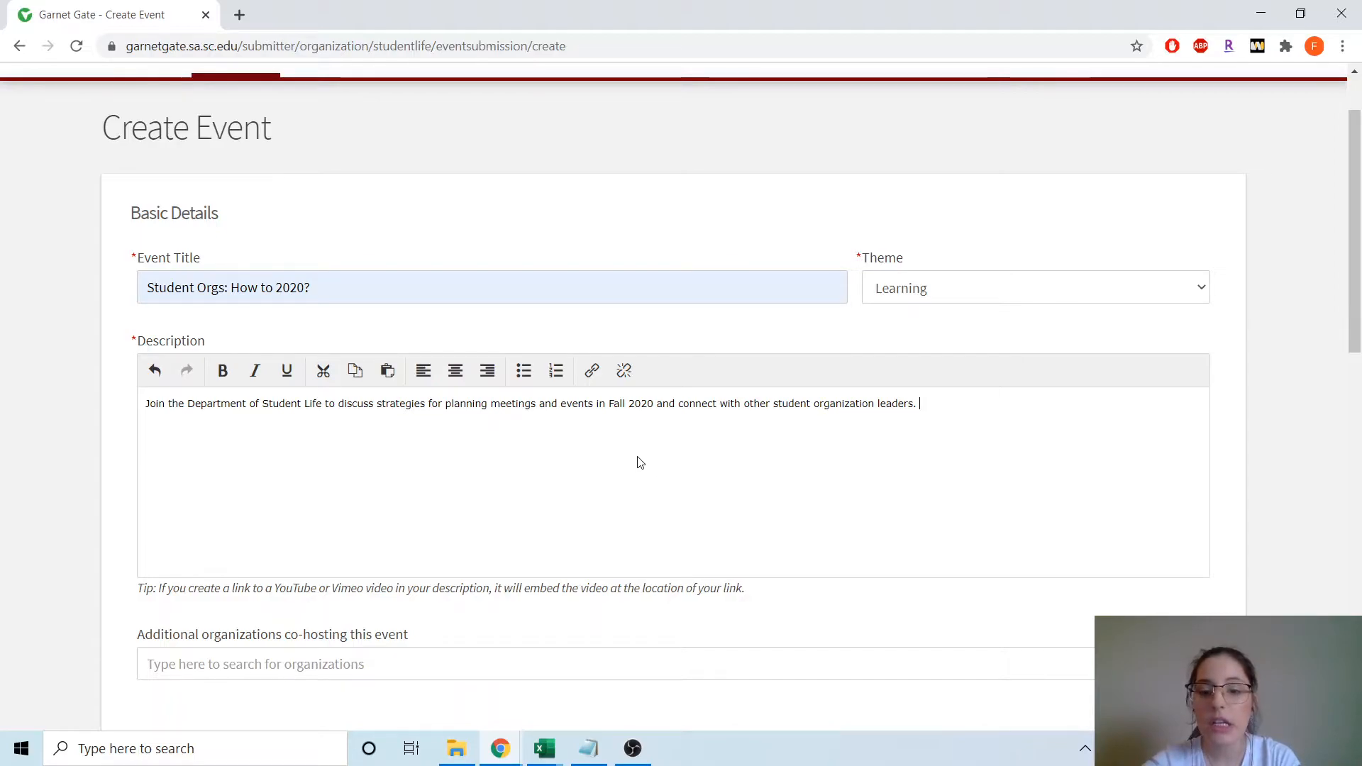
scroll(639, 462, "down", 2)
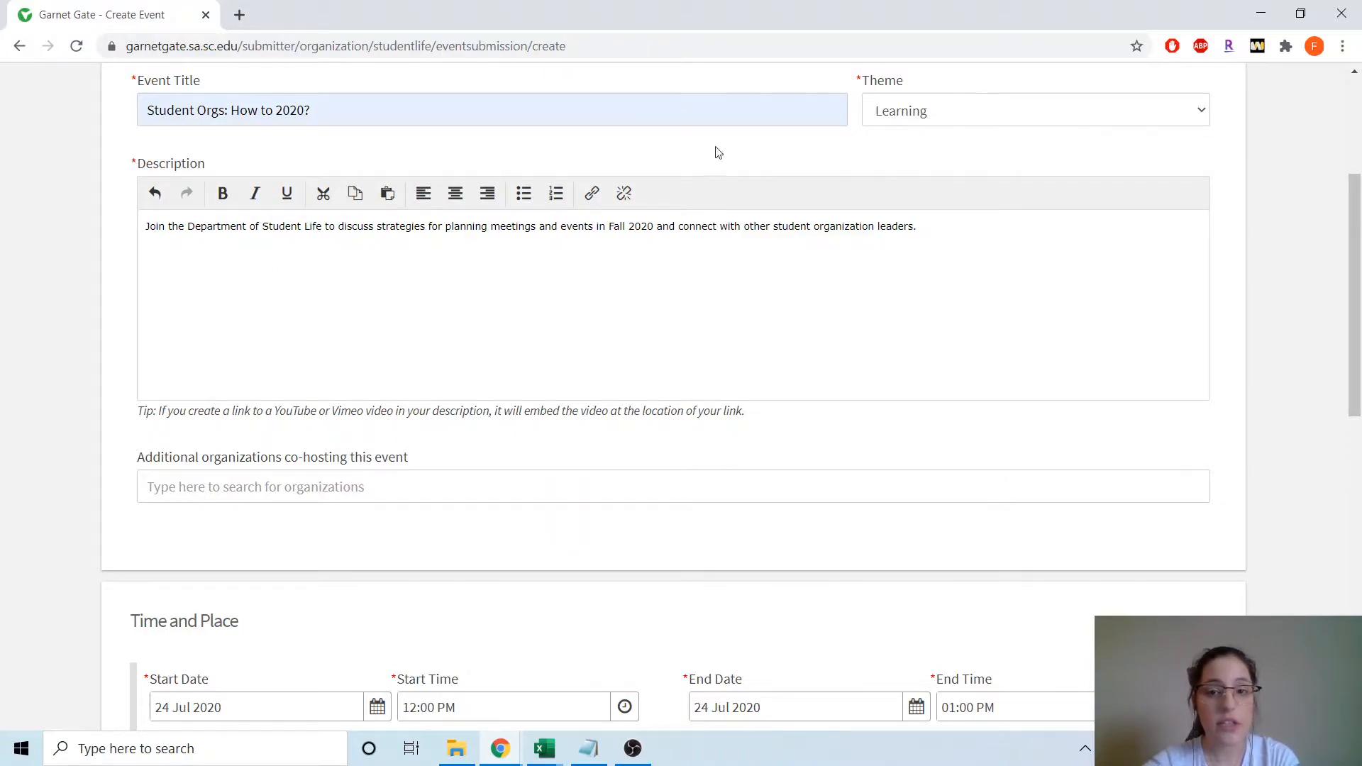
- Add Department of Student Life as a co-hosting organization
left_click(435, 490)
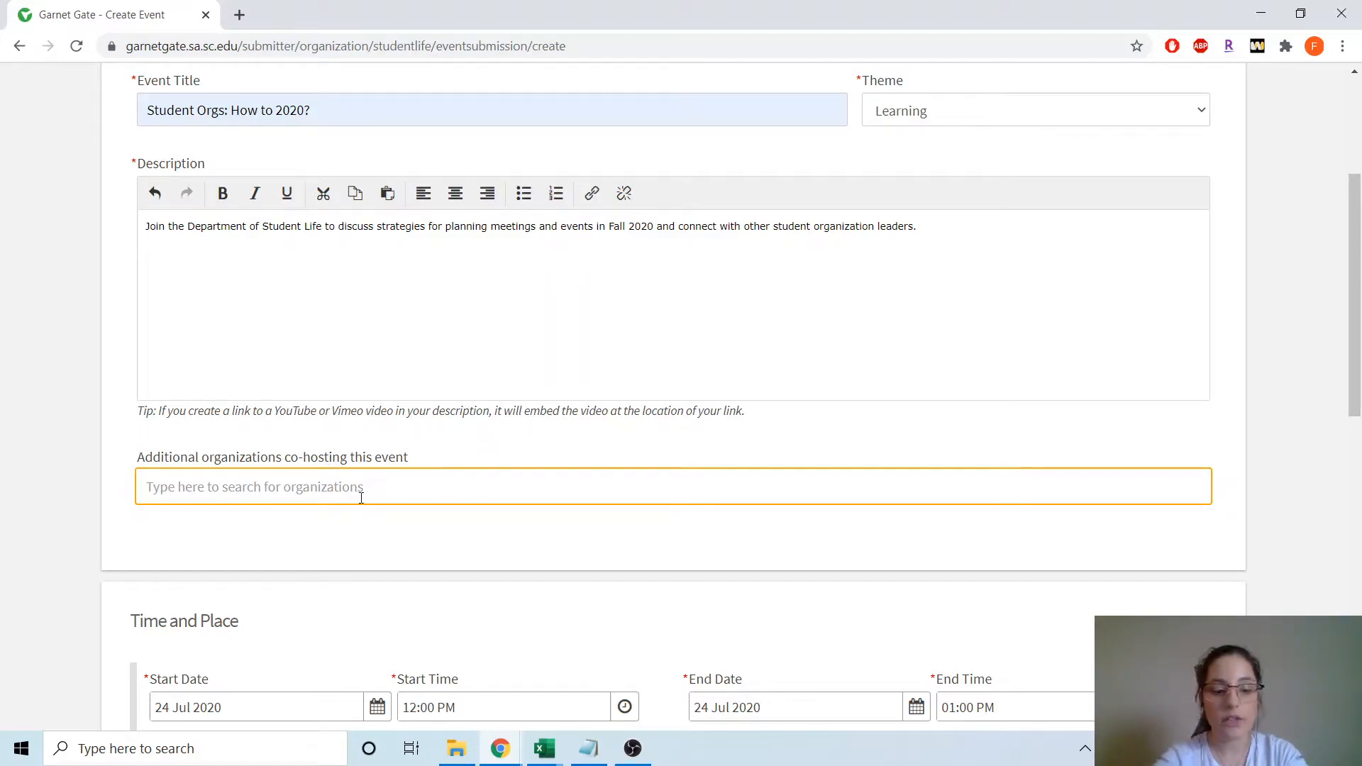
type("Department of Student Loife")
key("BackSpace")
type("ife")
- Pick 25 October 2020 as the event's start date
scroll(369, 496, "down", 4)
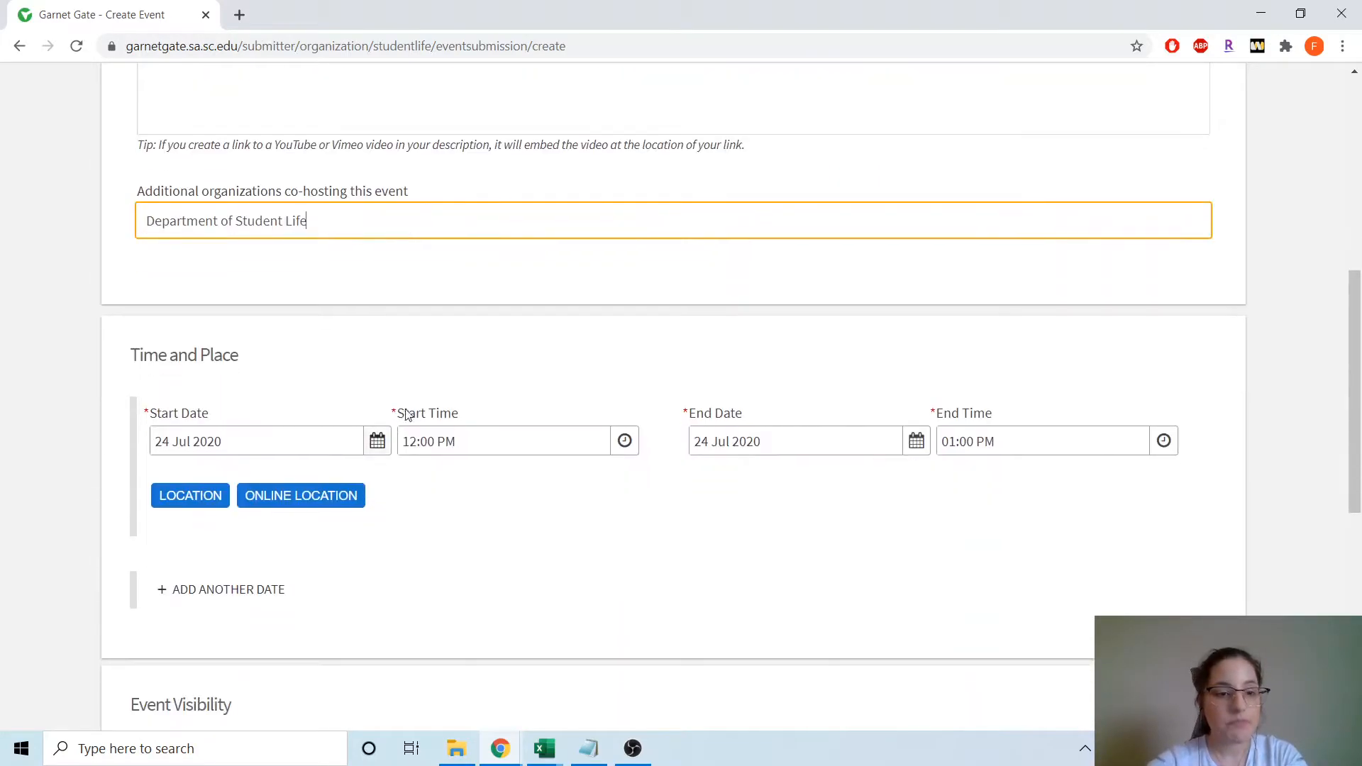
scroll(277, 301, "down", 3)
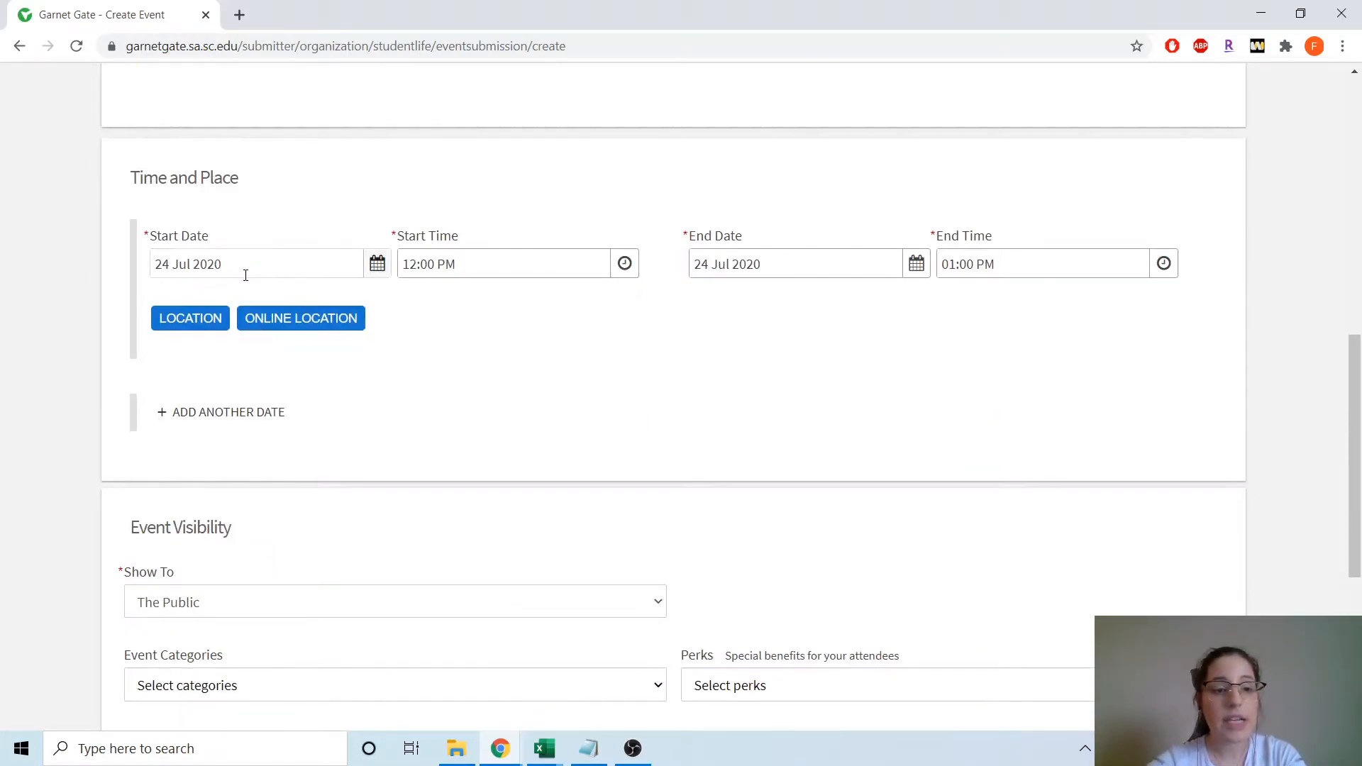
left_click(376, 263)
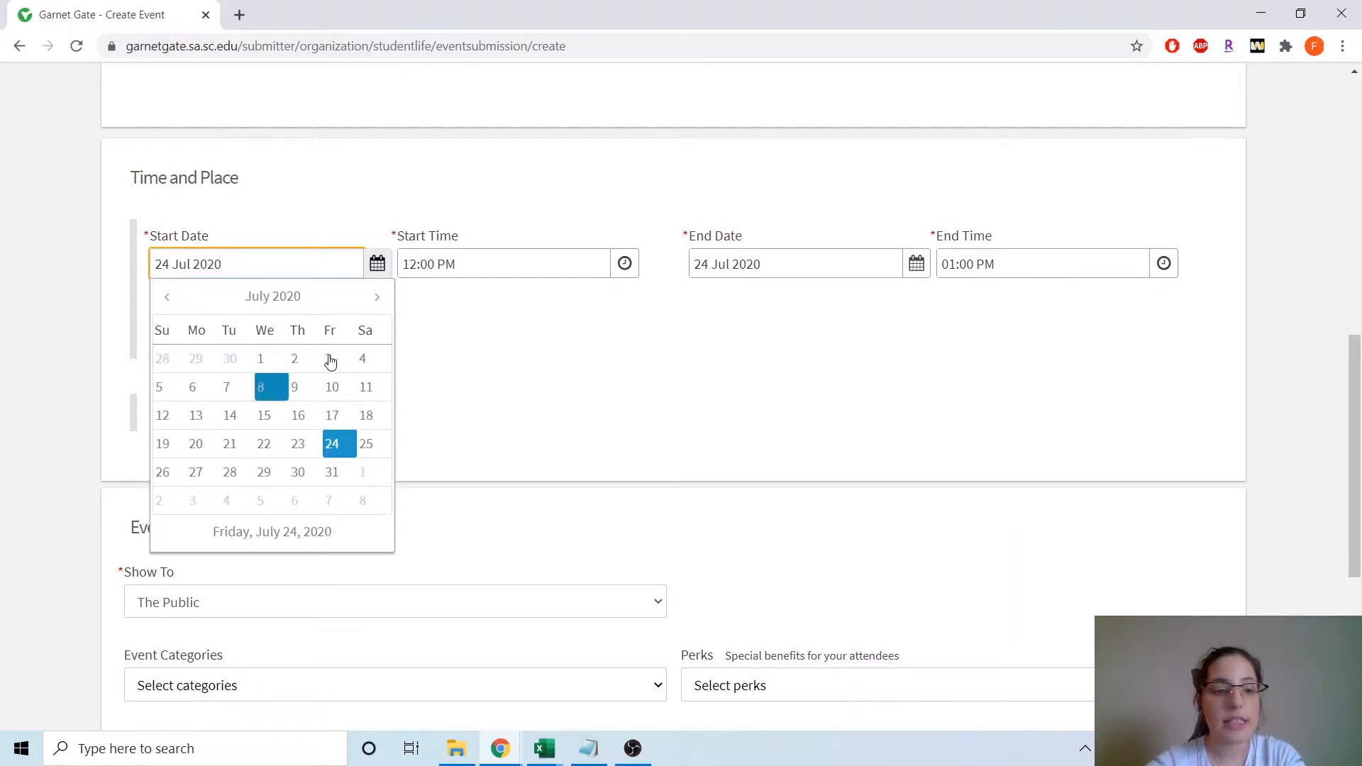
left_click(377, 297)
left_click(376, 297)
left_click(376, 298)
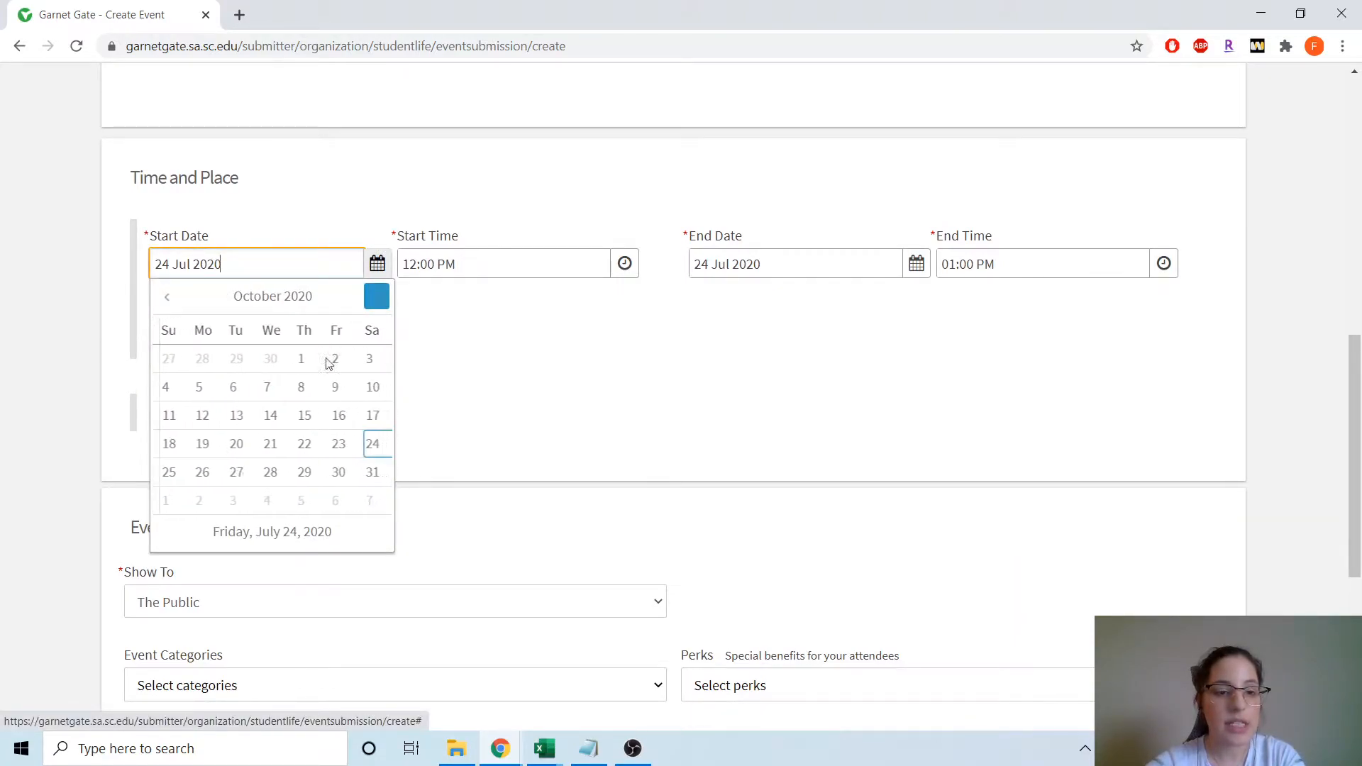
left_click(164, 473)
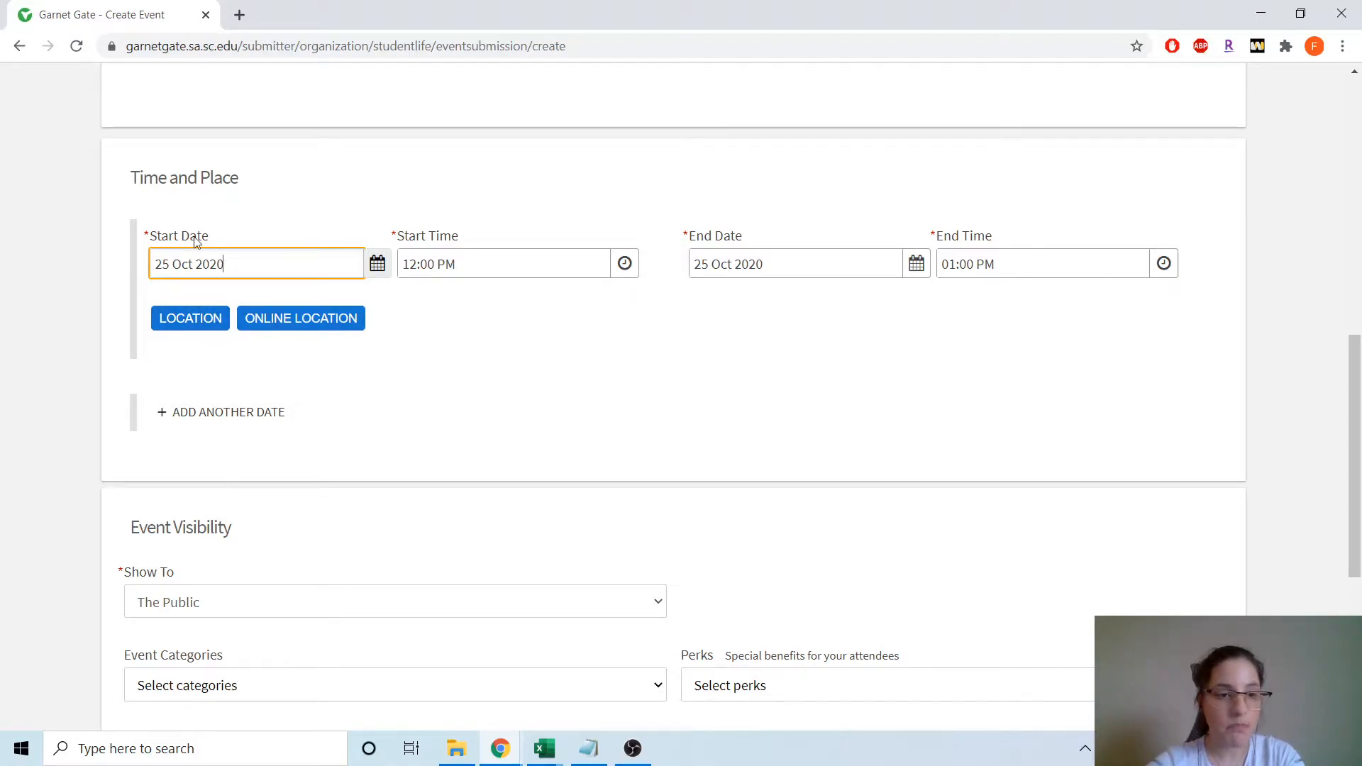
- Save RHUU 343 as the event's physical location, with no map shown
left_click(188, 332)
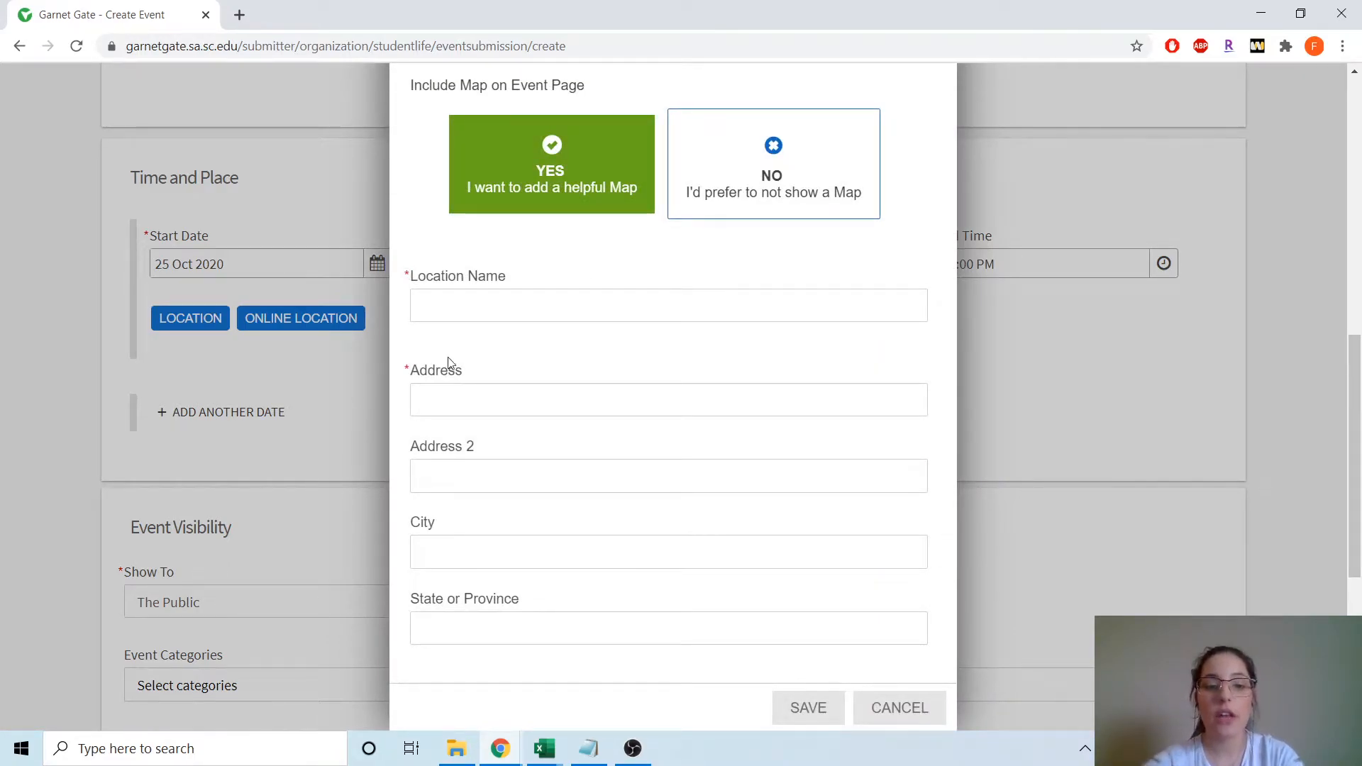
left_click(486, 307)
type("RH")
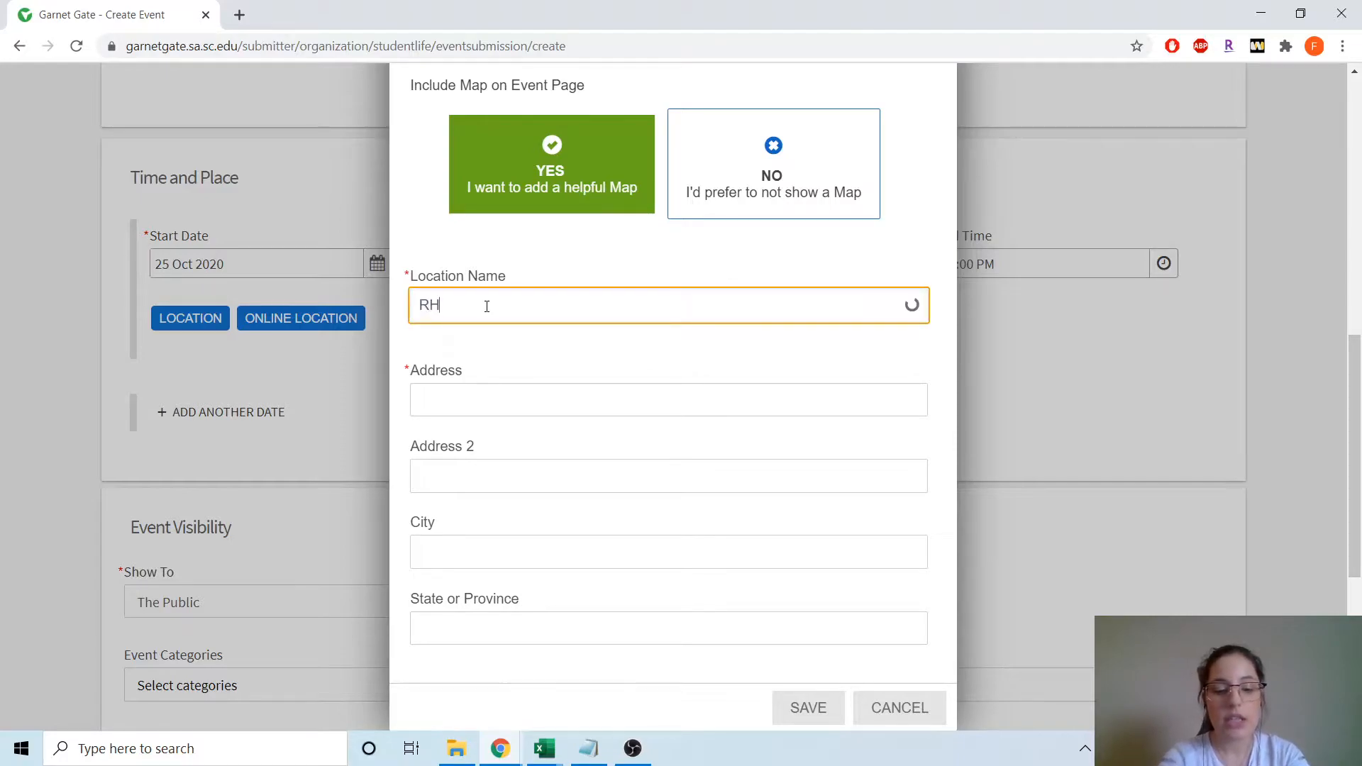
type("UU 343")
left_click(539, 269)
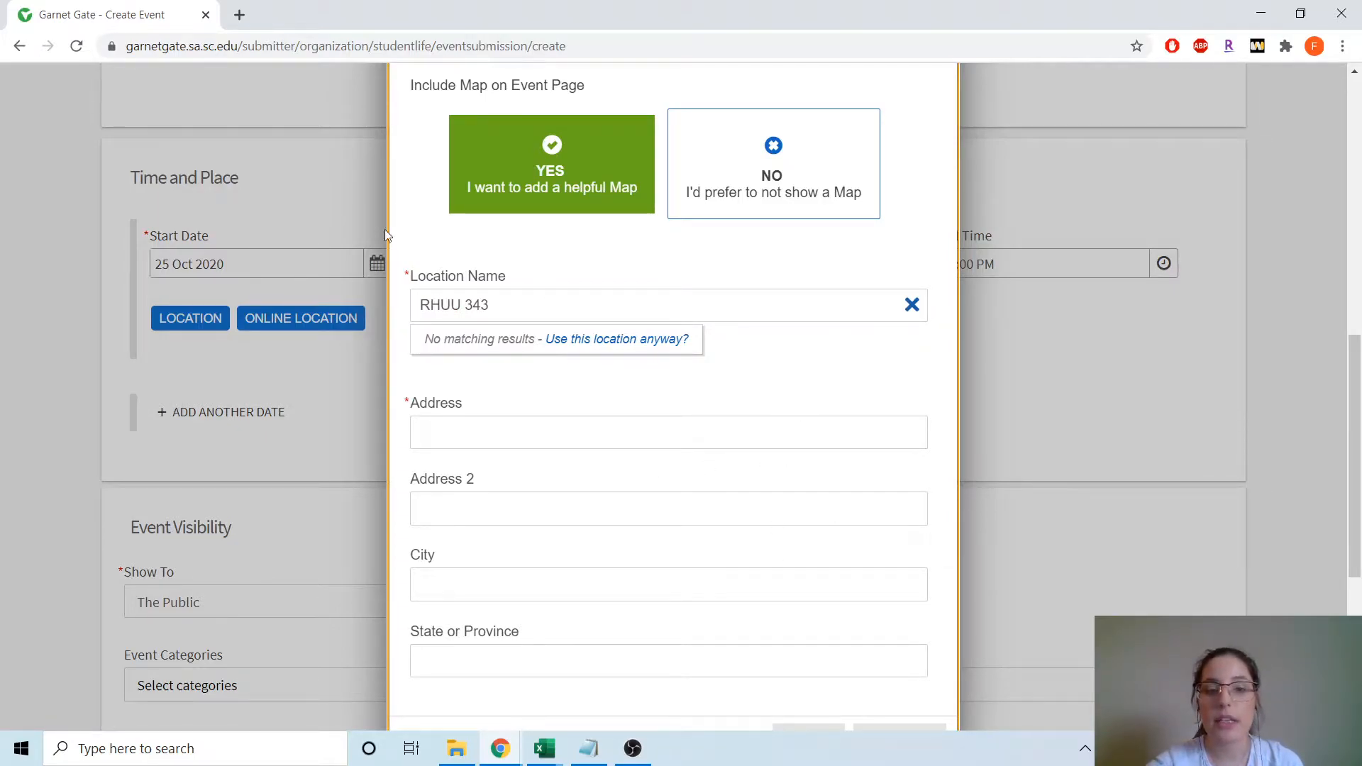
left_click(804, 178)
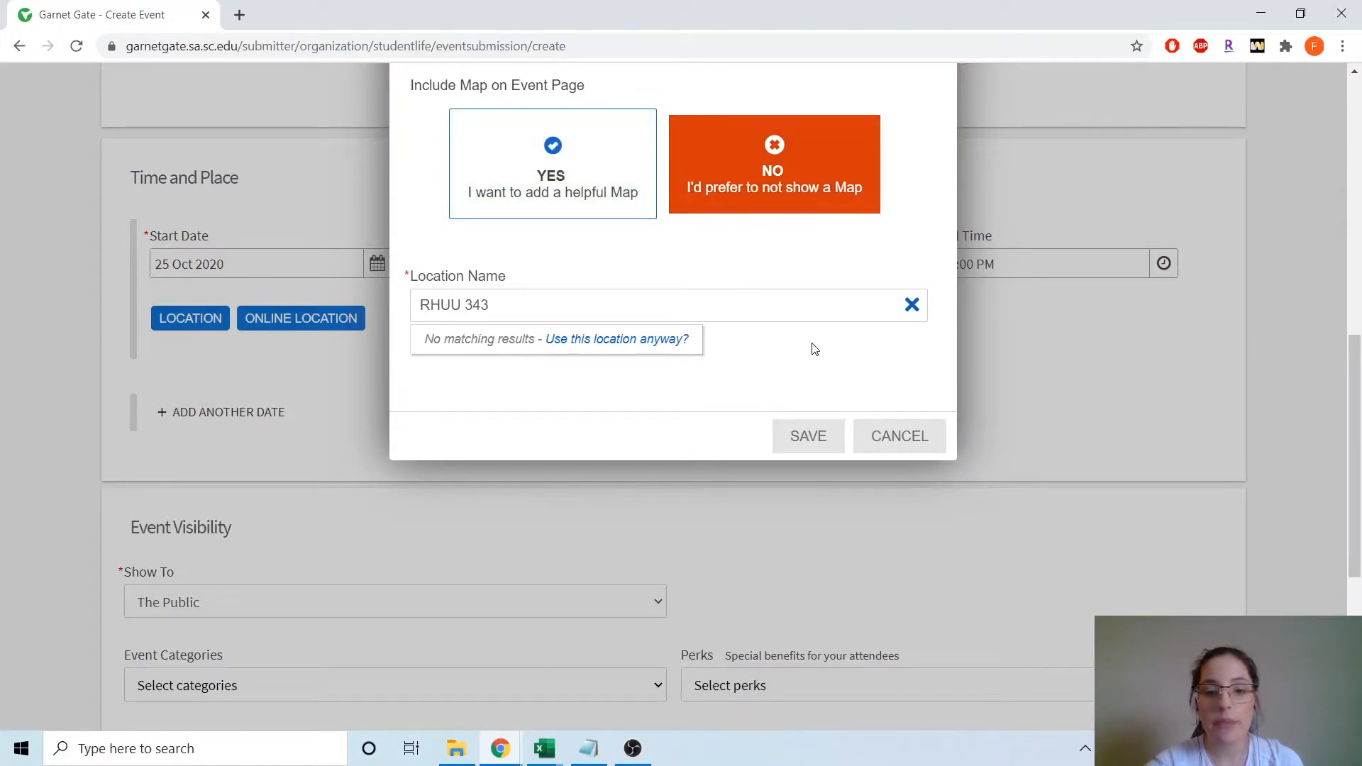
left_click(818, 439)
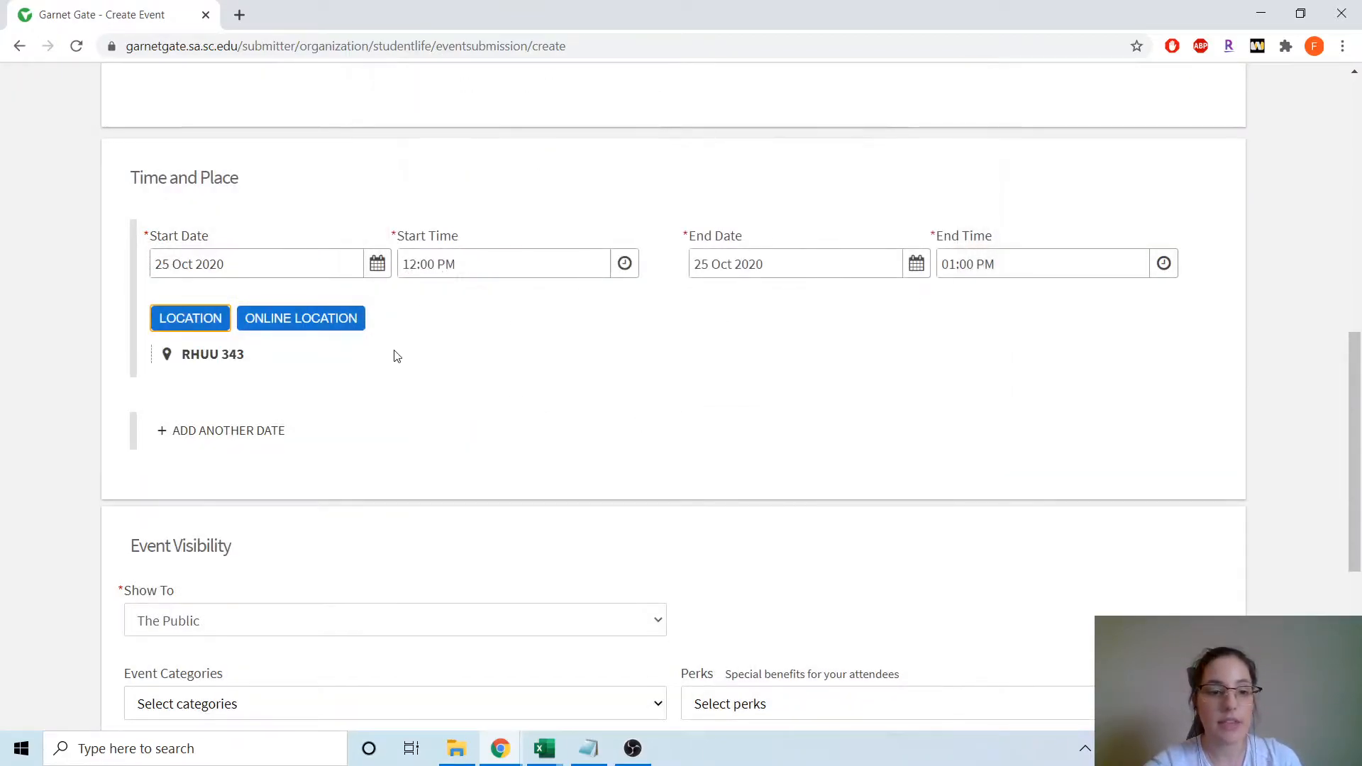
- Start an online location entry, then cancel it so no online link is added
left_click(319, 321)
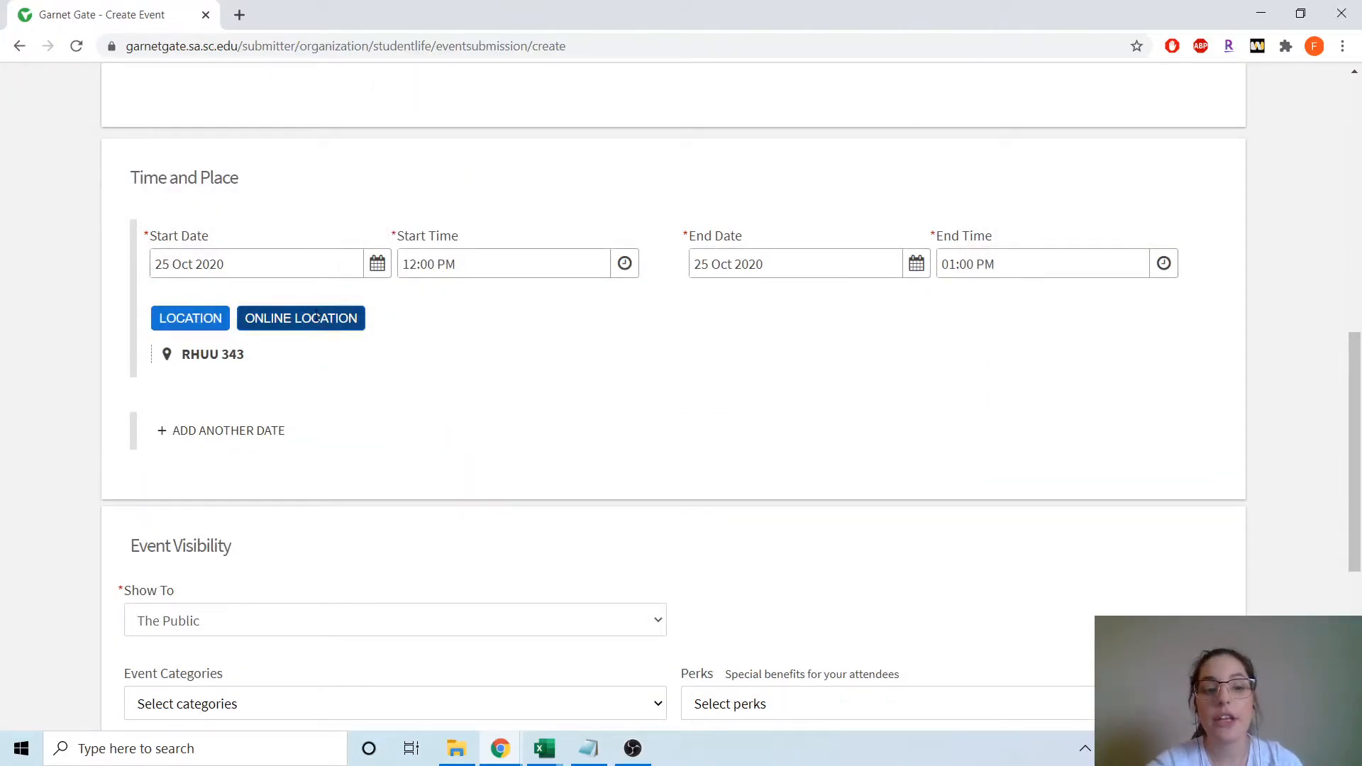
left_click(363, 385)
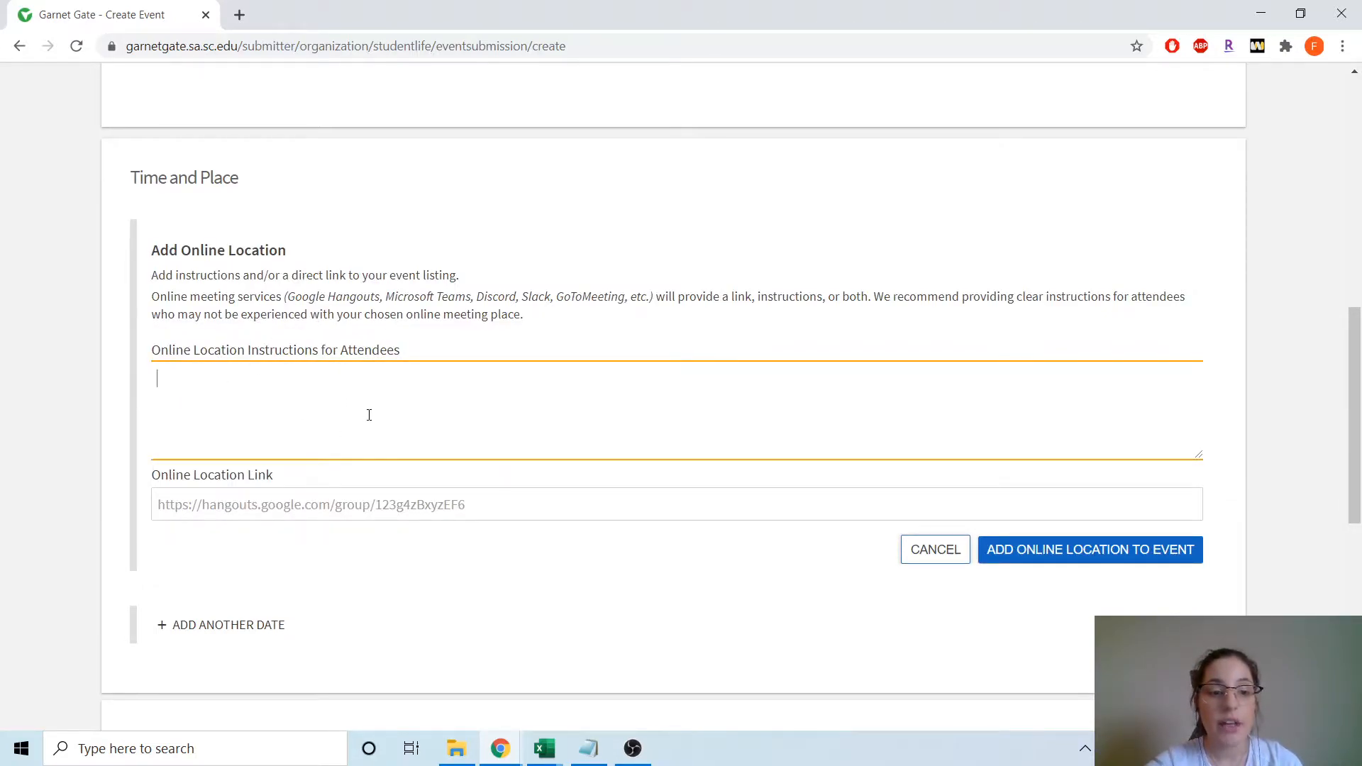
scroll(310, 402, "down", 1)
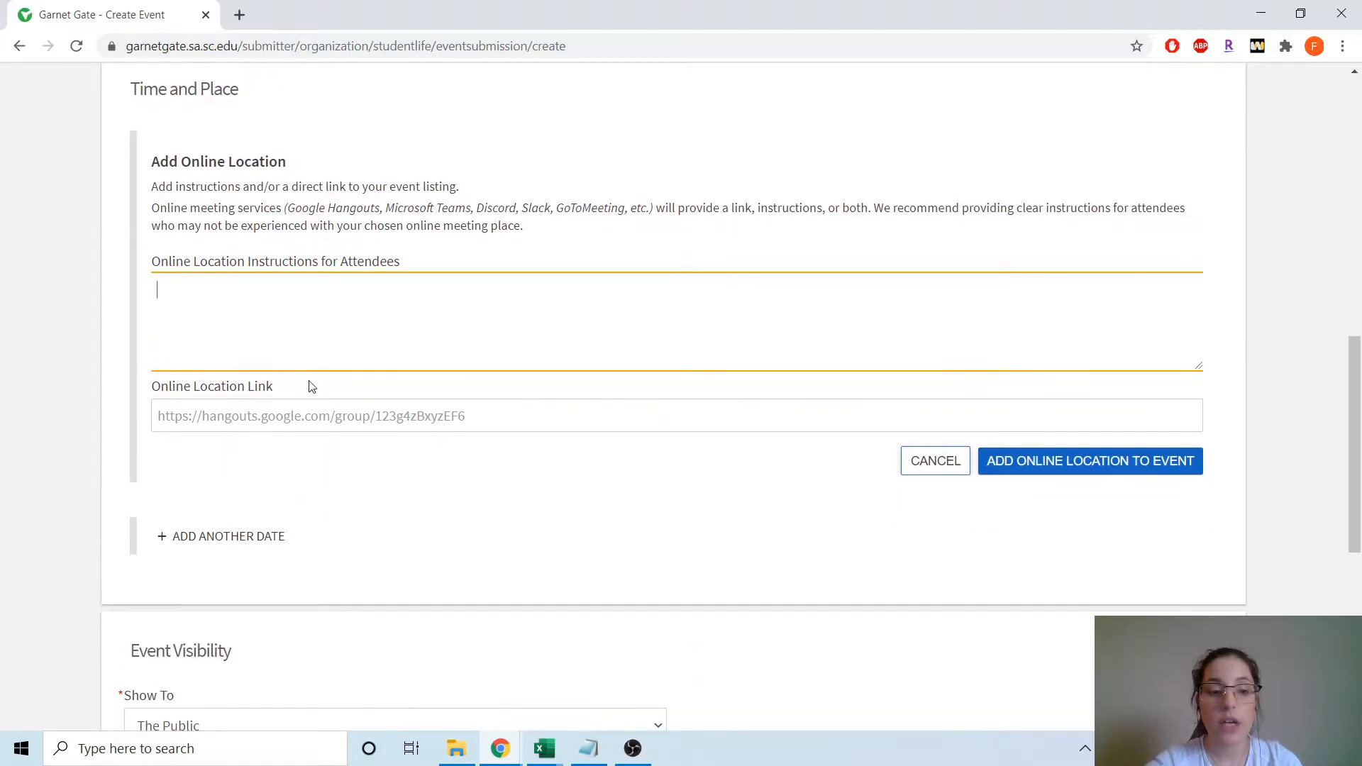
left_click(244, 417)
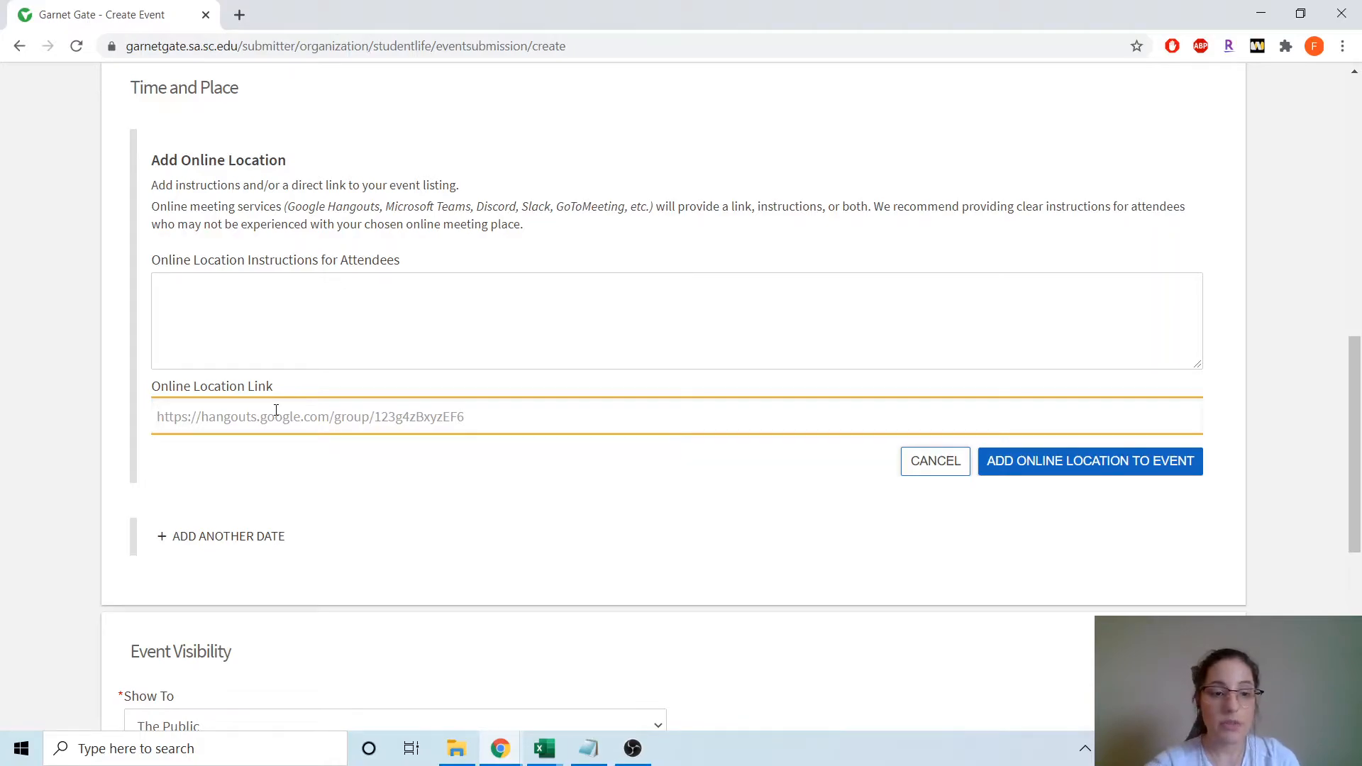
left_click(282, 348)
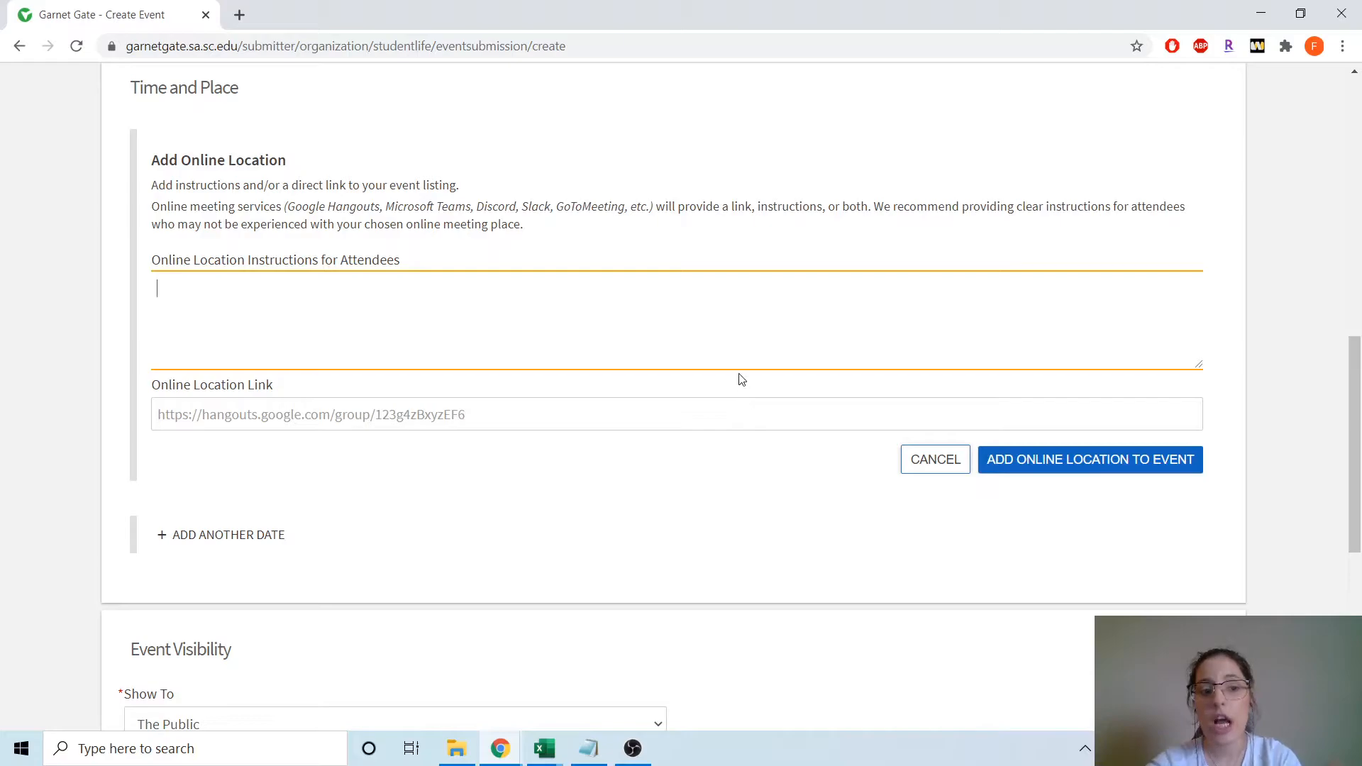
left_click(923, 459)
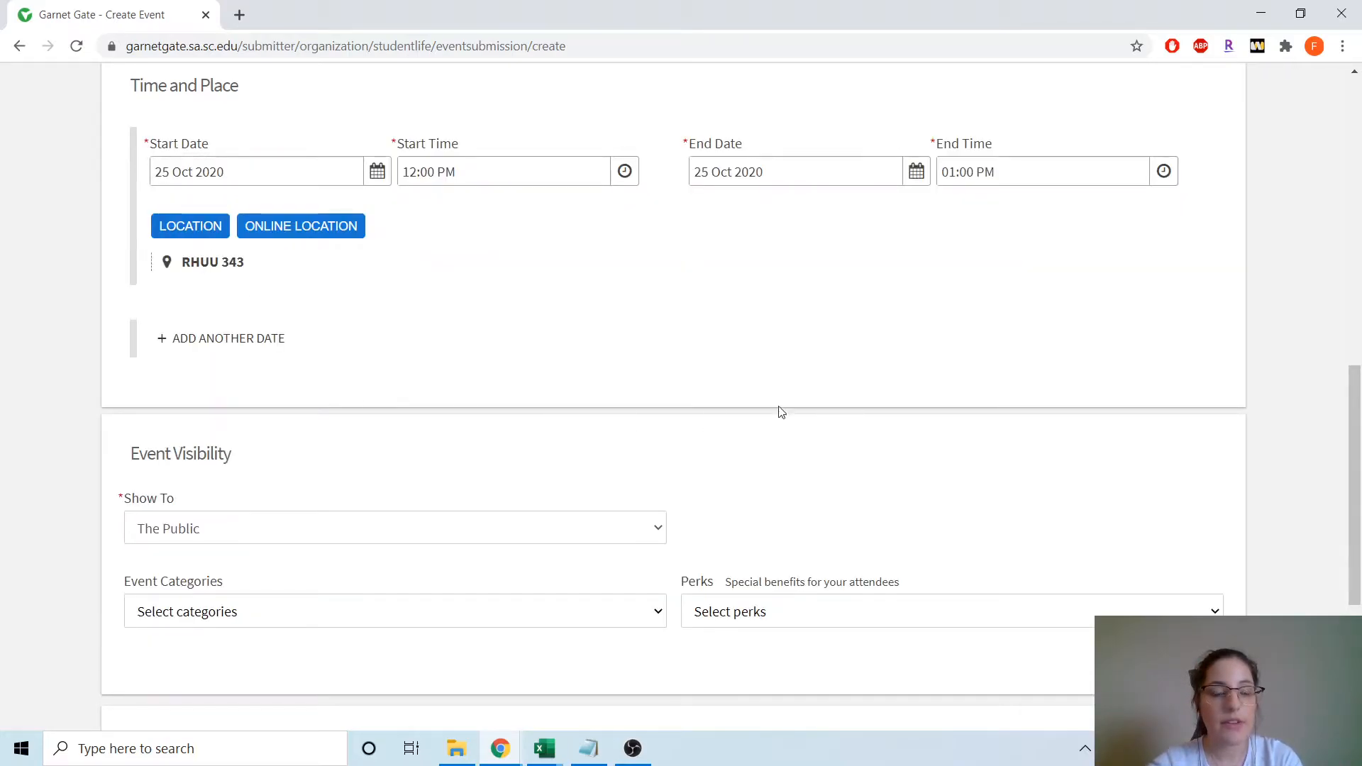
- Show the event to invited users only and leave attendee perks unselected
scroll(503, 344, "down", 4)
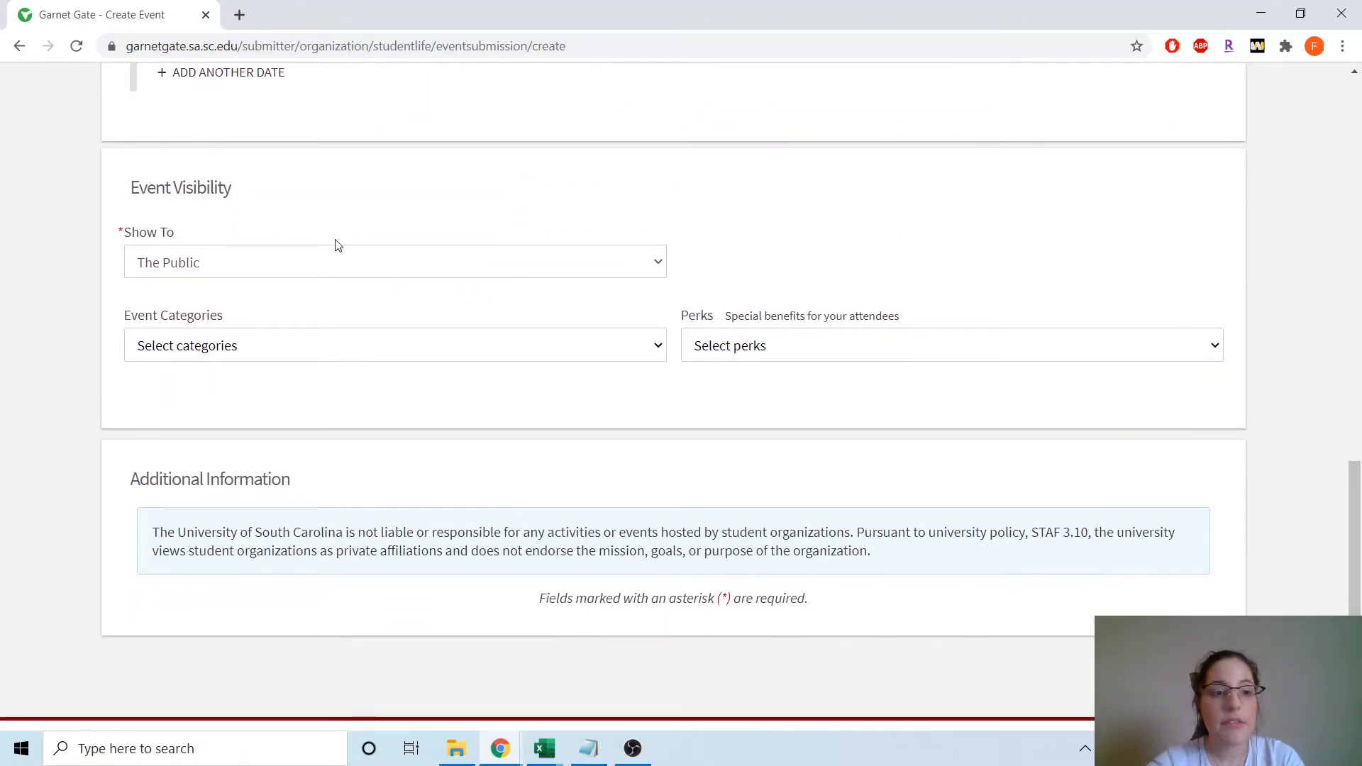
left_click(590, 264)
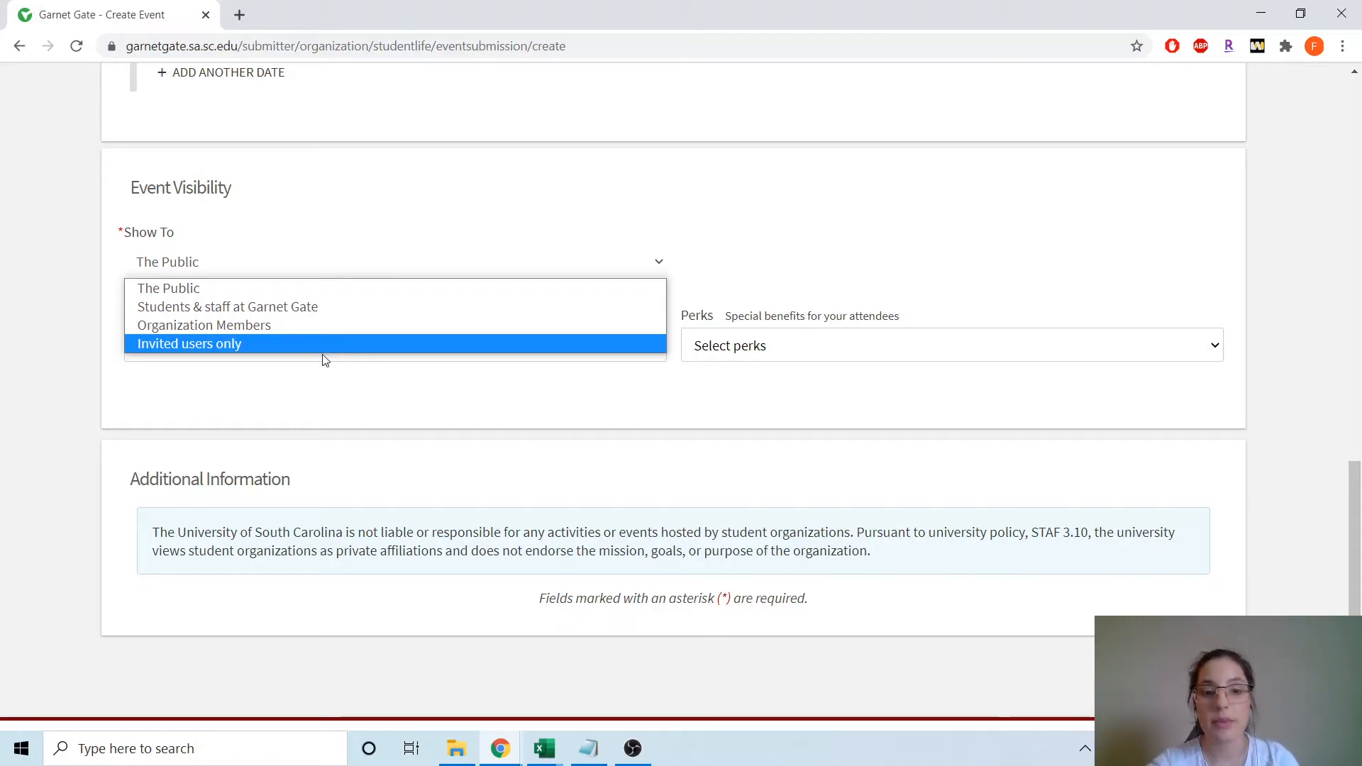
left_click(369, 408)
left_click(377, 267)
left_click(224, 345)
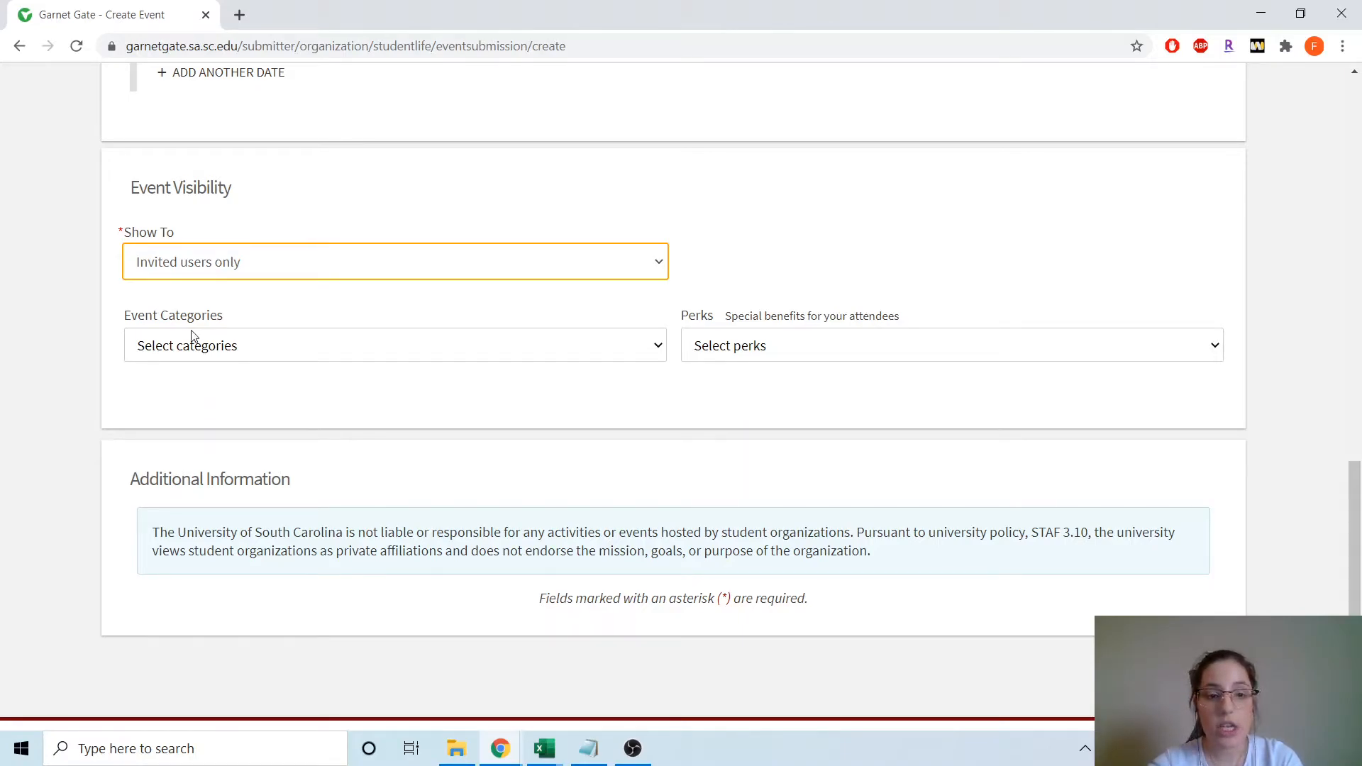
left_click(755, 359)
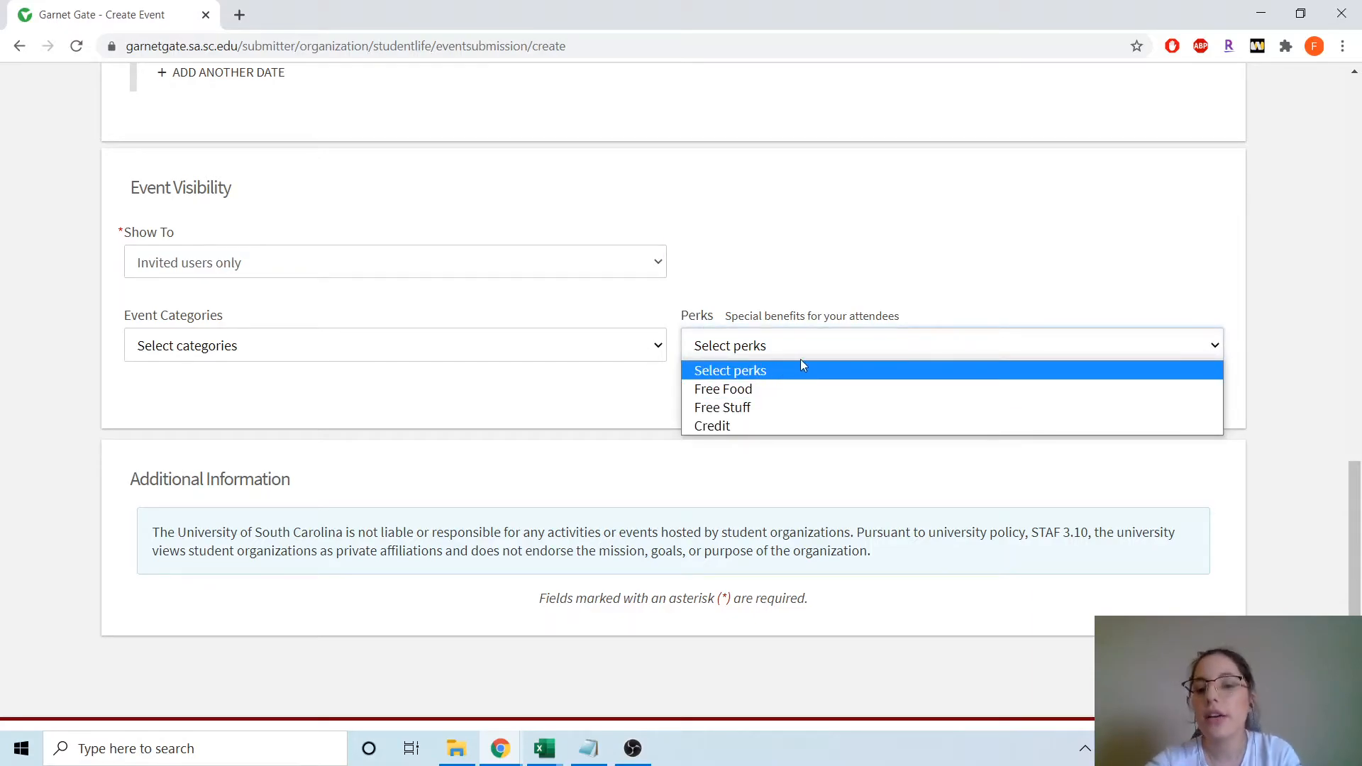
left_click(771, 324)
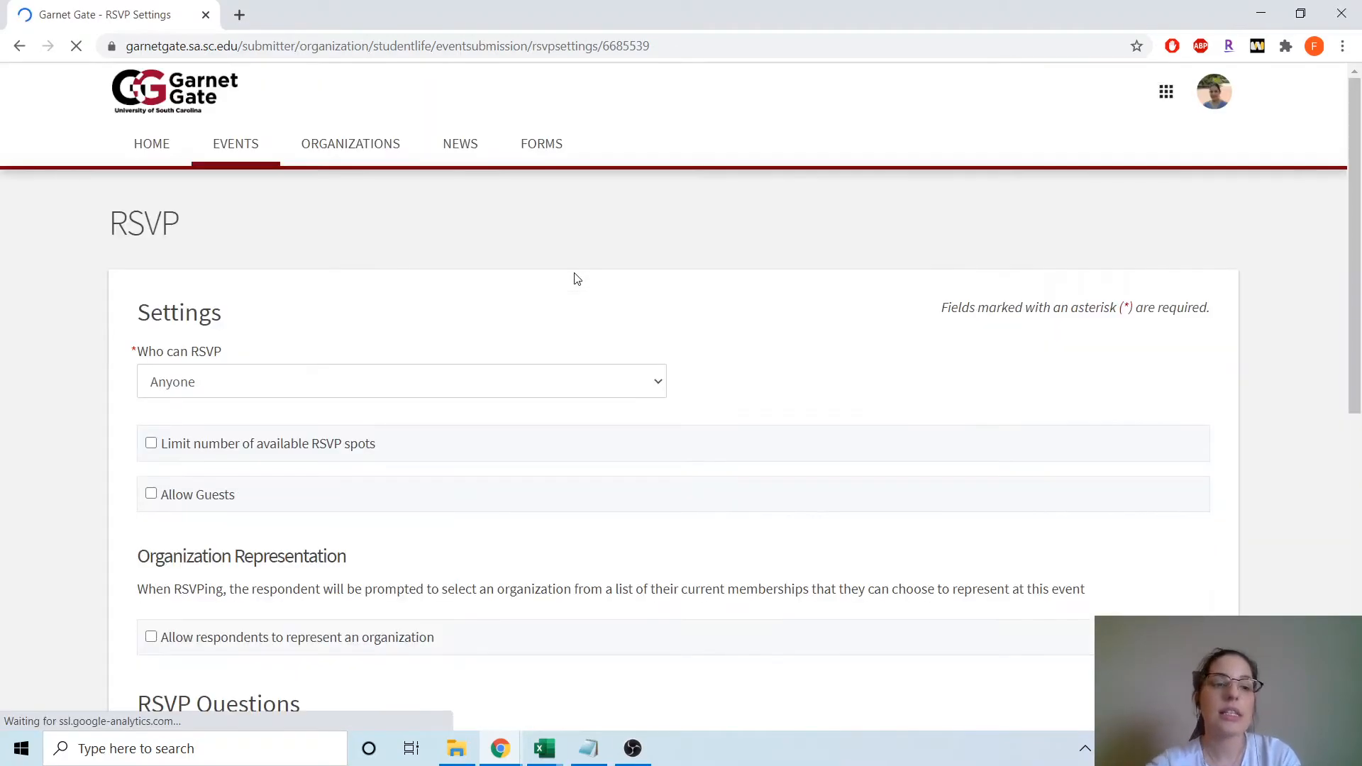
- Restrict RSVPs to only invitees
scroll(356, 292, "down", 1)
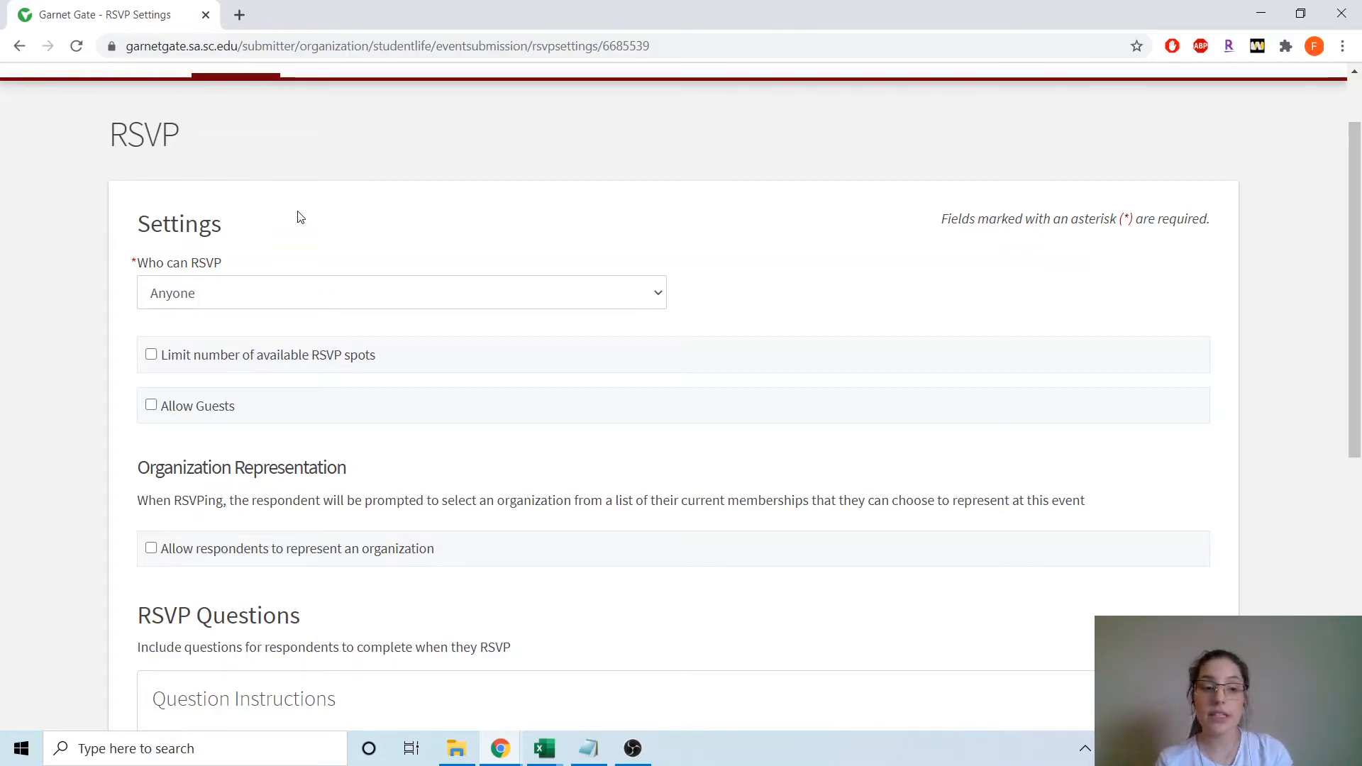
left_click(336, 303)
left_click(217, 337)
left_click(202, 307)
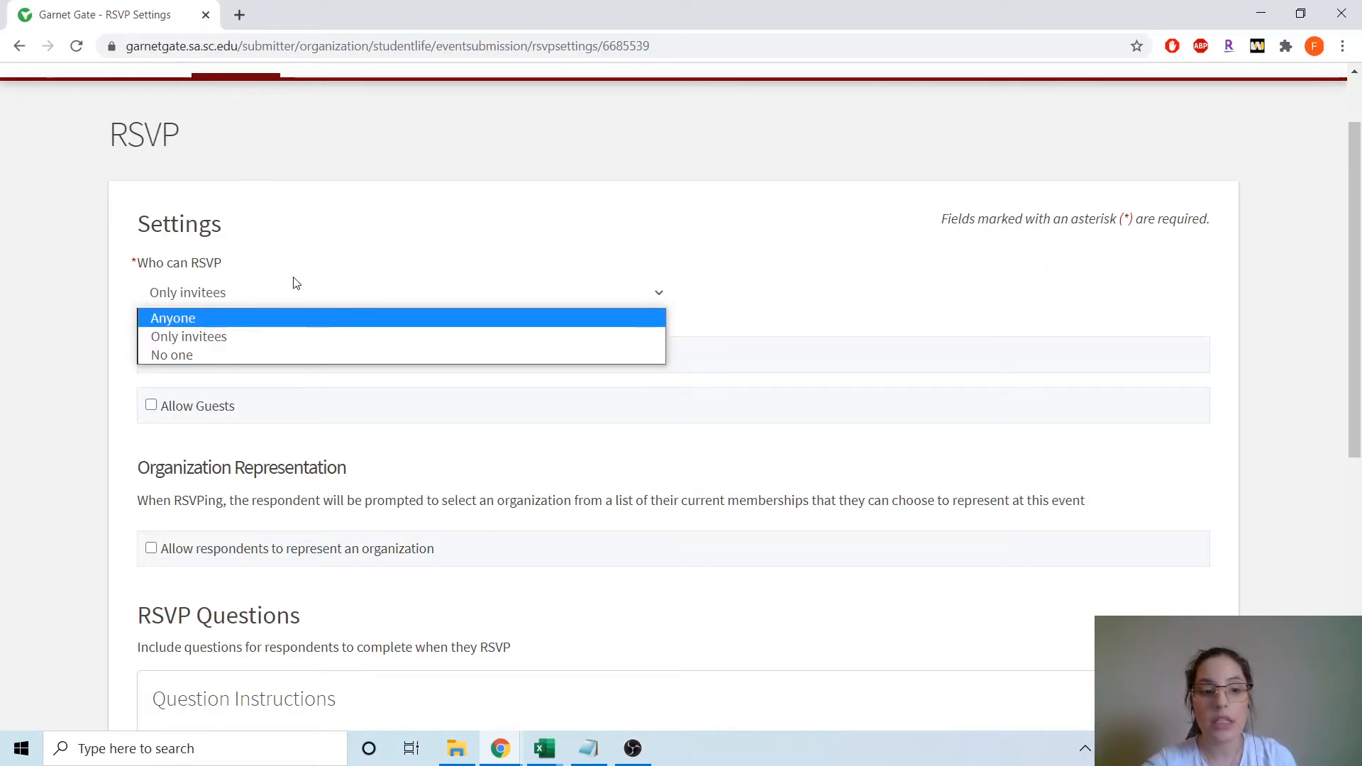
left_click(205, 338)
- Cap RSVPs at 15 spots, show remaining spots publicly, and continue
left_click(205, 362)
left_click(206, 425)
double_click(195, 424)
type("15")
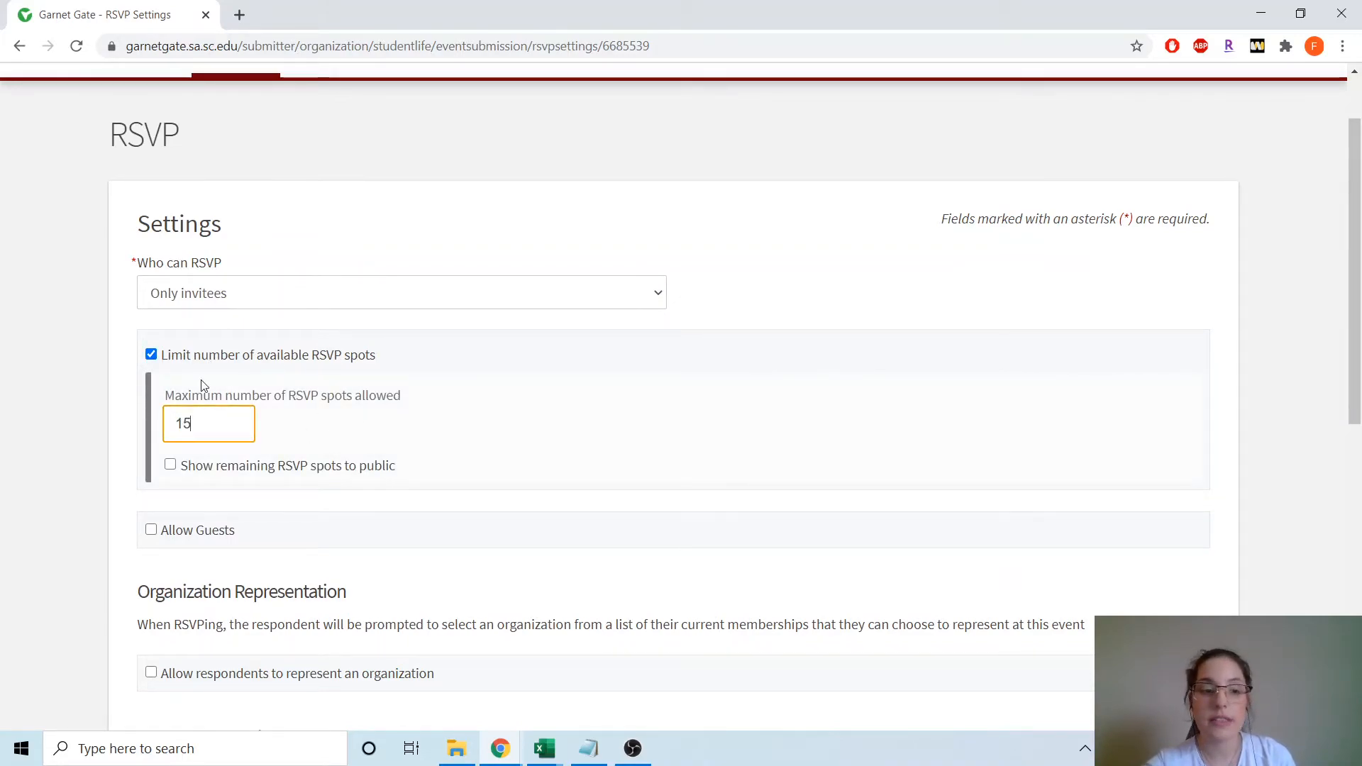
scroll(222, 391, "down", 1)
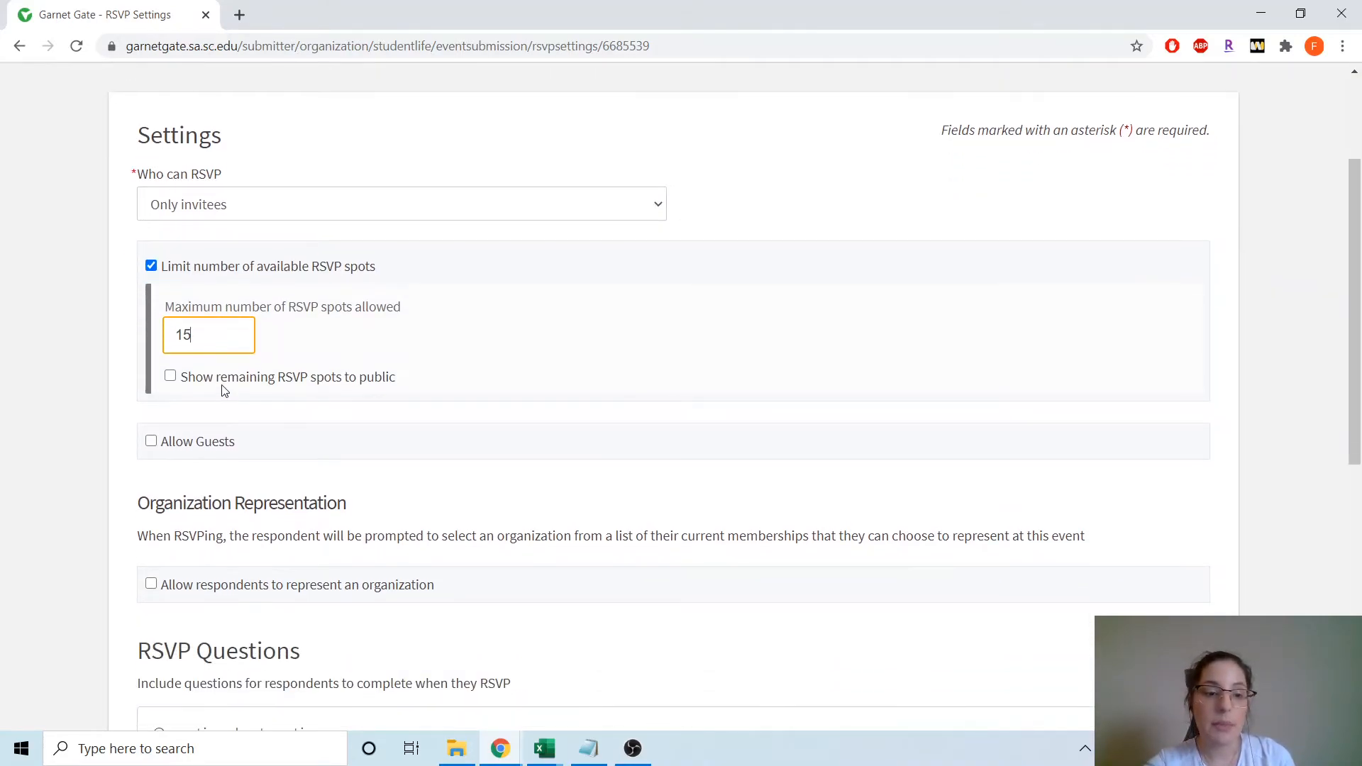
left_click(229, 383)
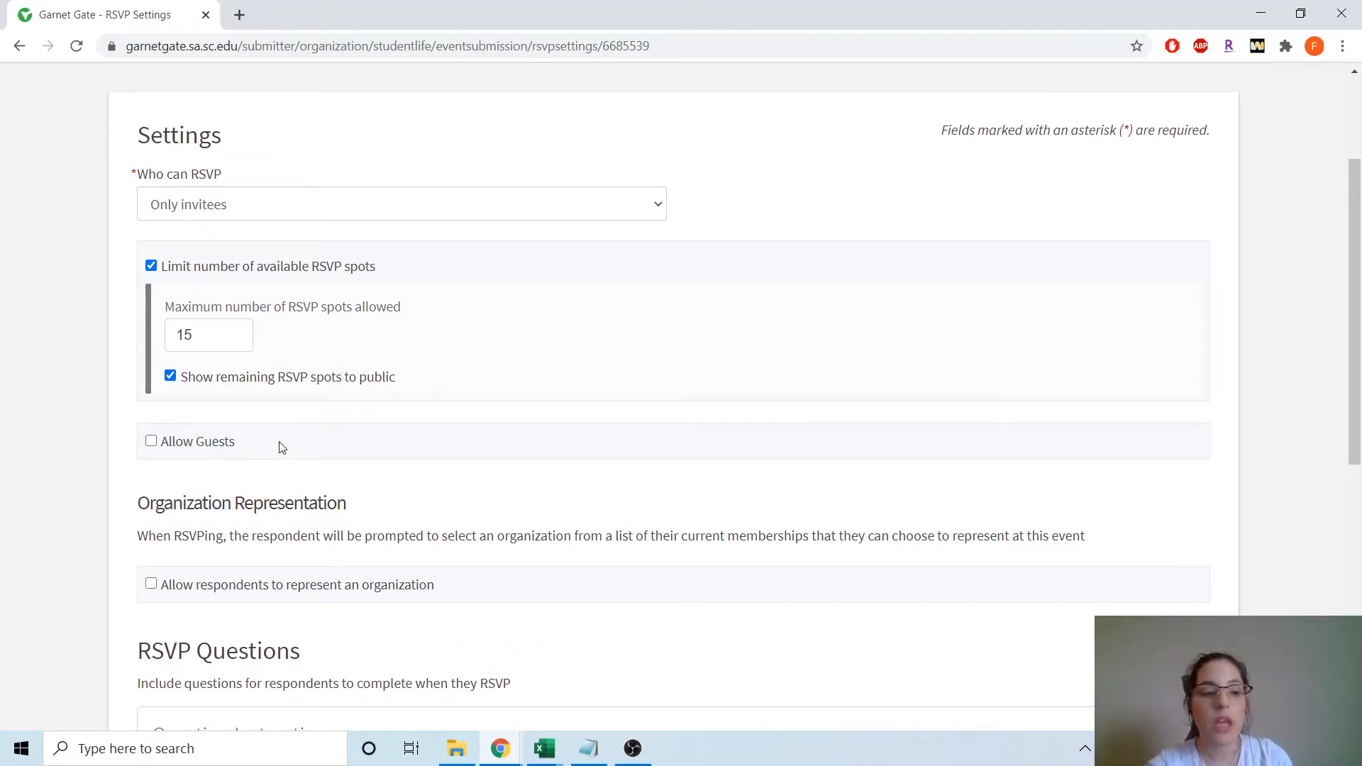
scroll(162, 349, "down", 1)
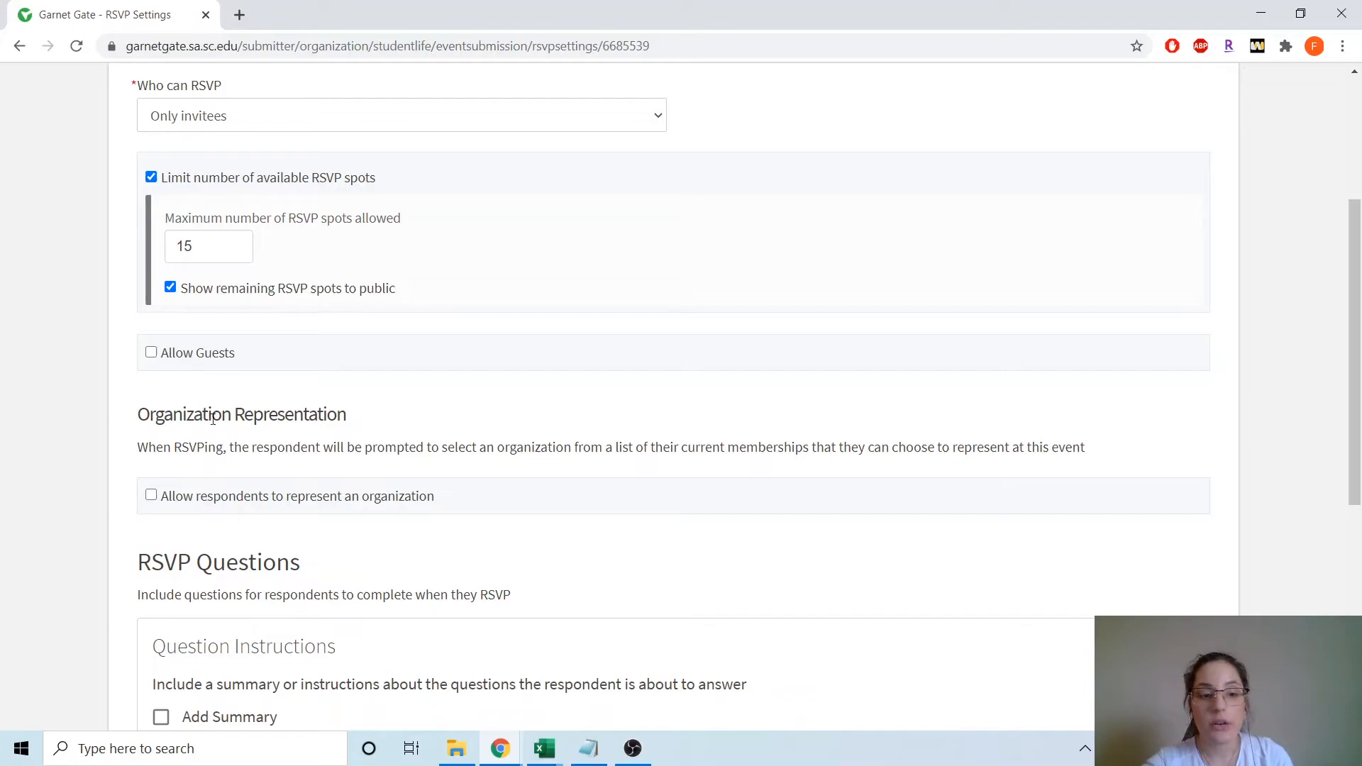
scroll(188, 408, "down", 2)
scroll(221, 333, "down", 2)
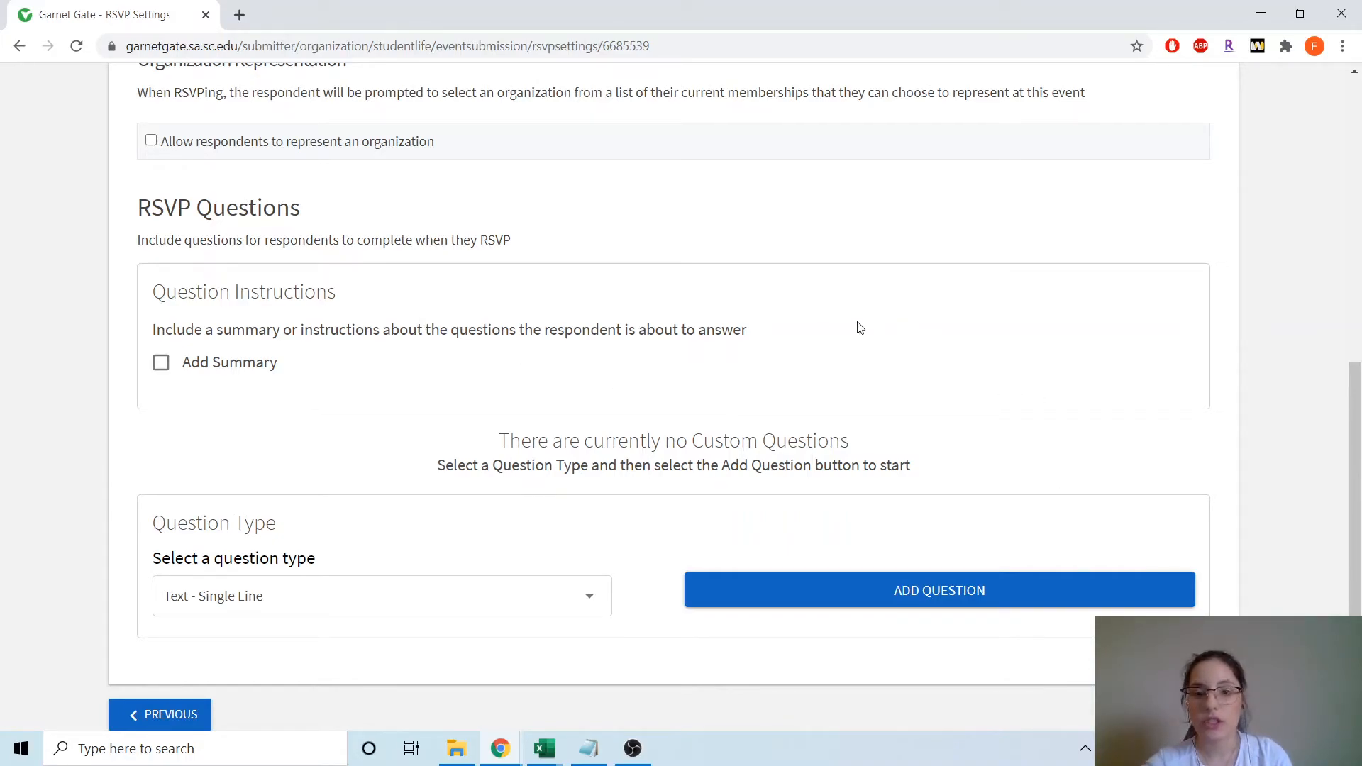
scroll(1064, 461, "down", 1)
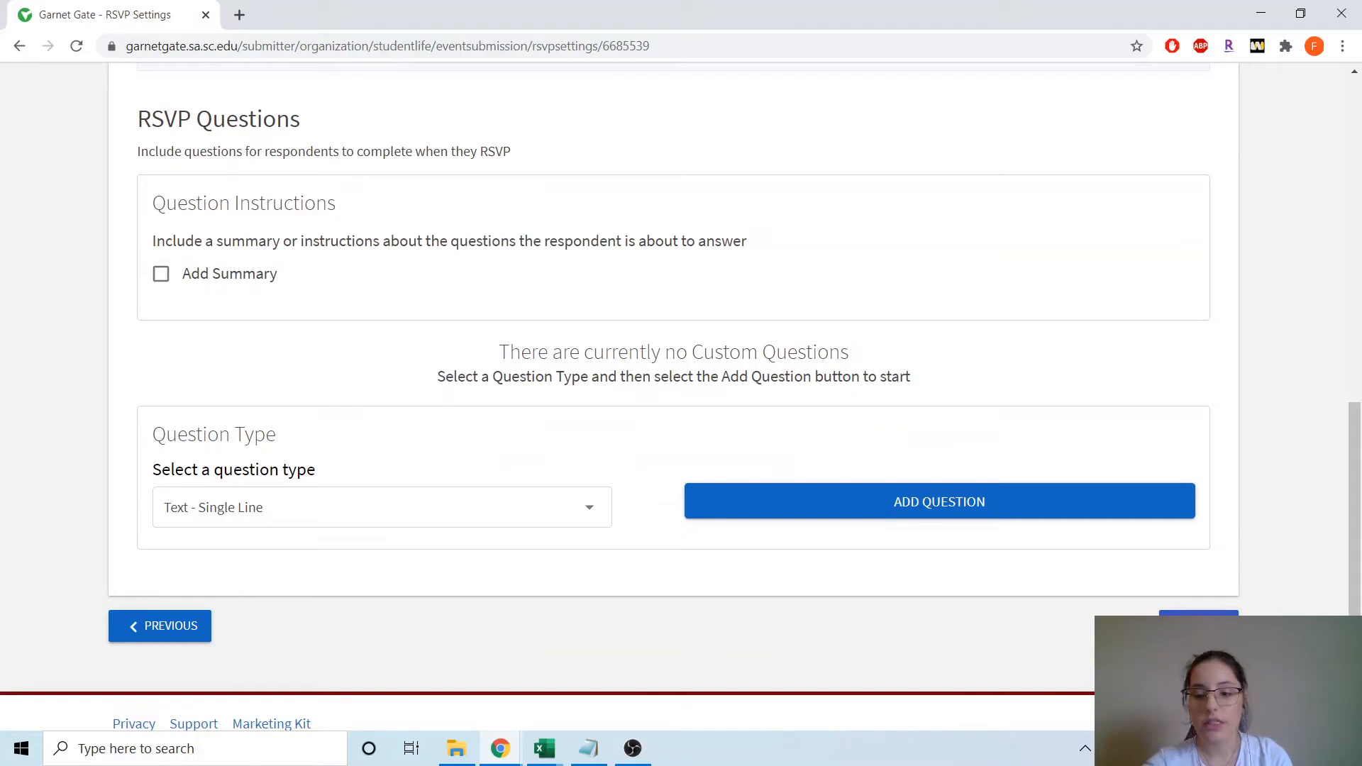
left_click(1199, 627)
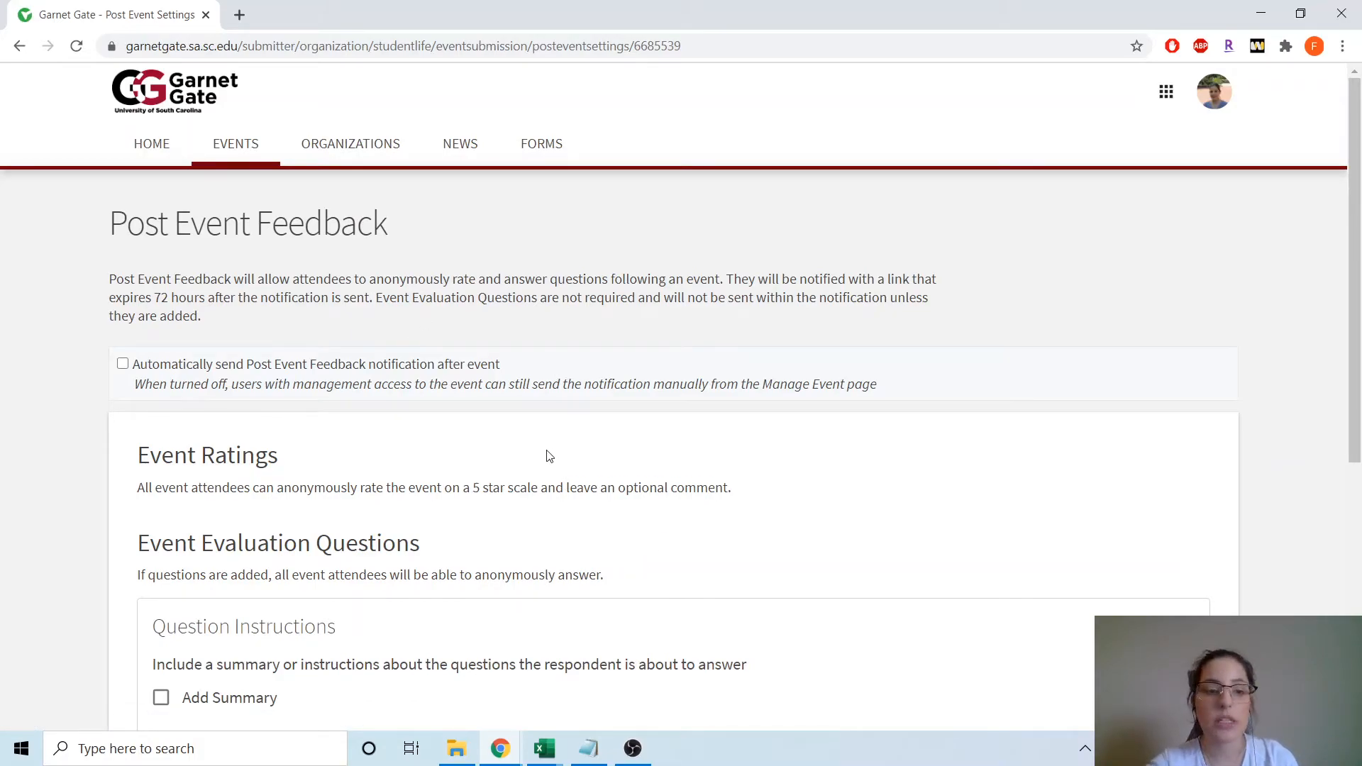
- Leave post-event feedback off and continue to the cover photo step
scroll(557, 419, "down", 1)
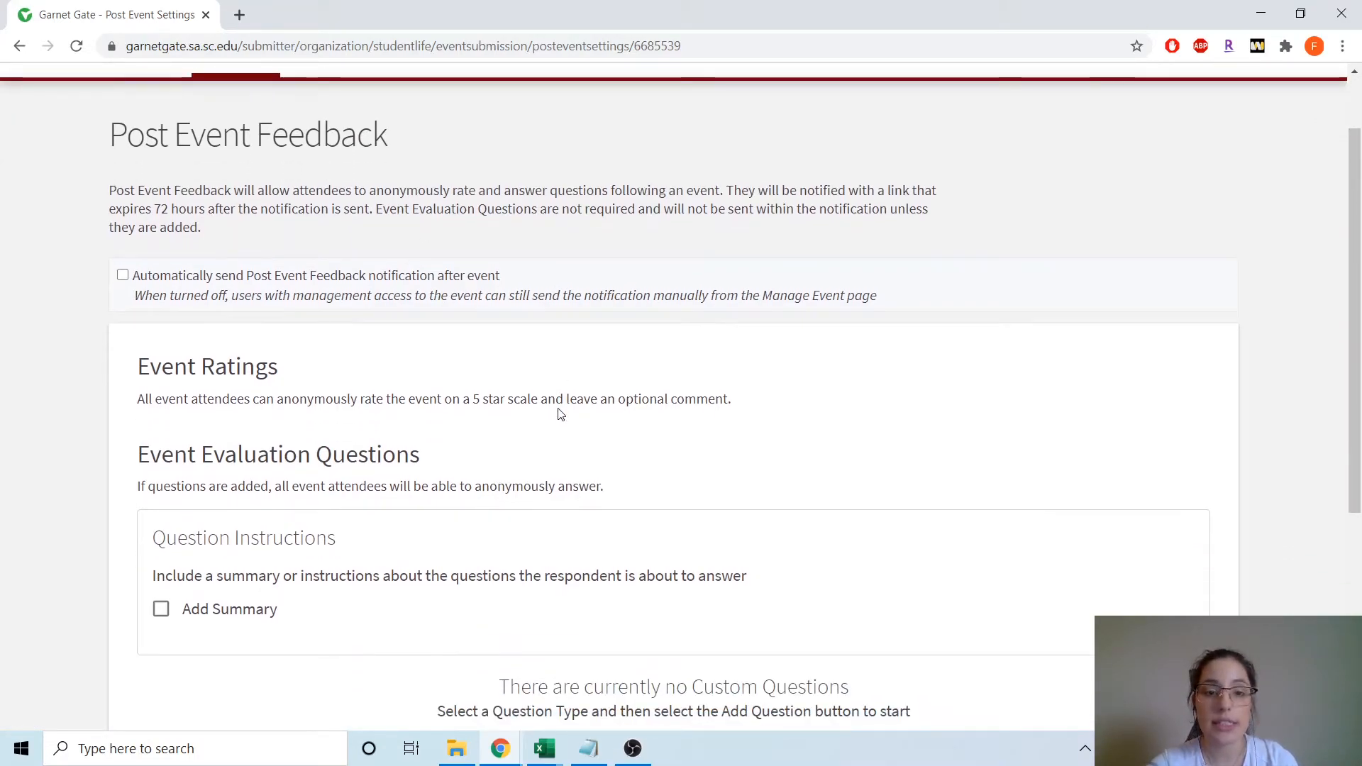
scroll(559, 406, "down", 2)
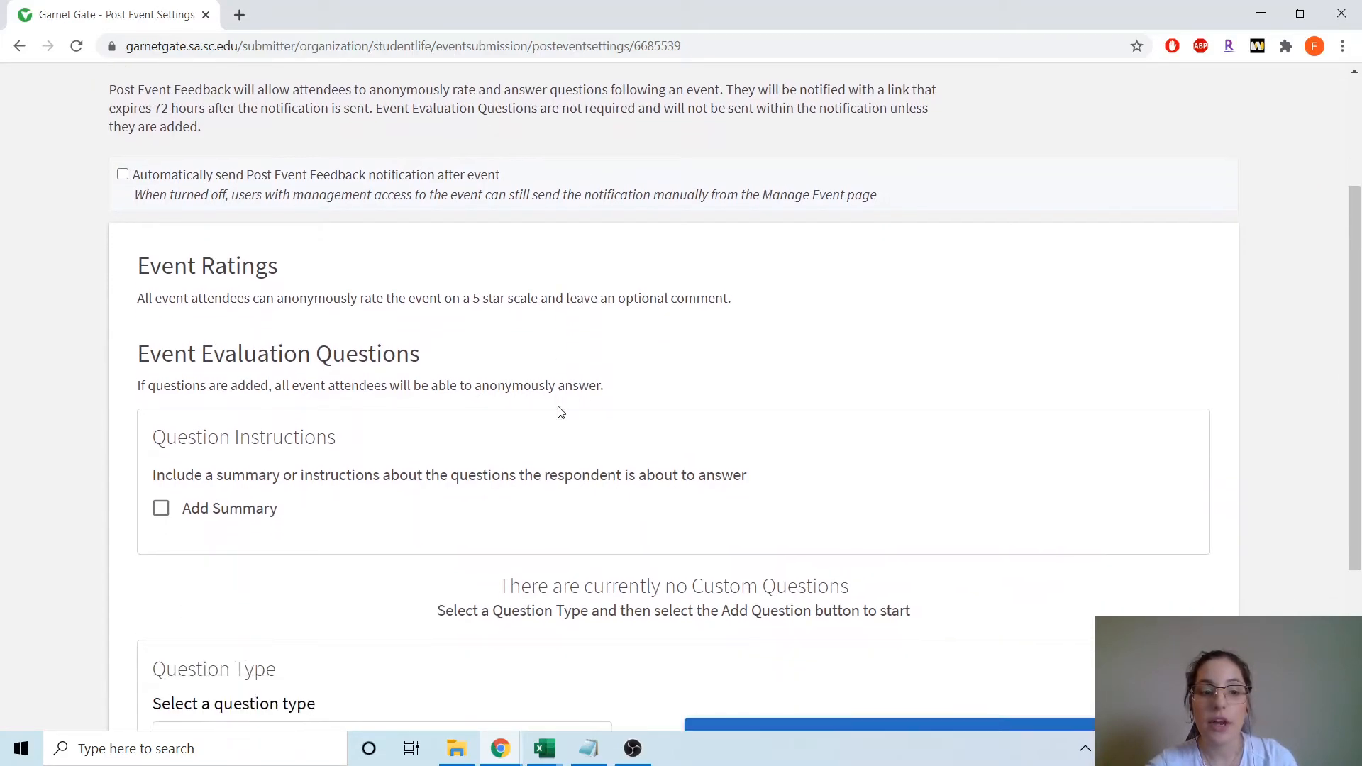
scroll(559, 407, "down", 1)
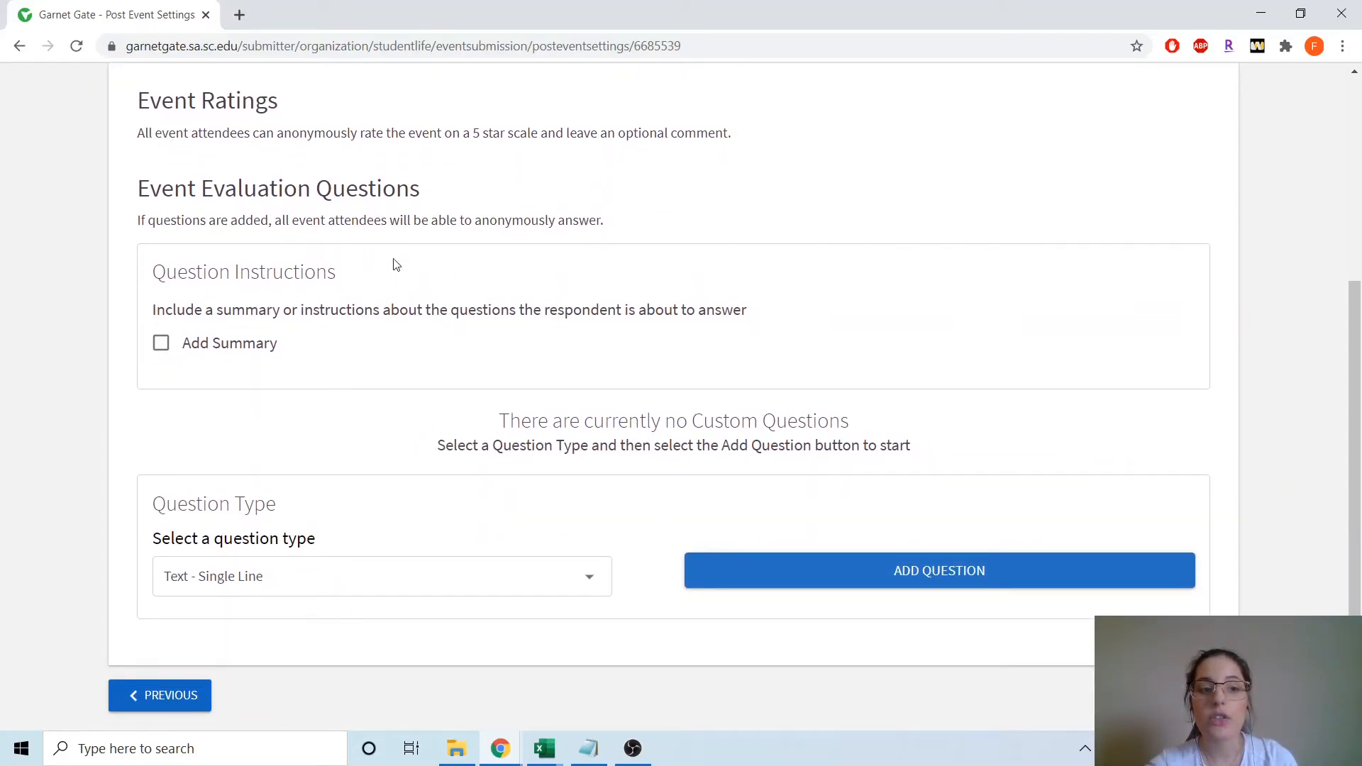
left_click(1197, 695)
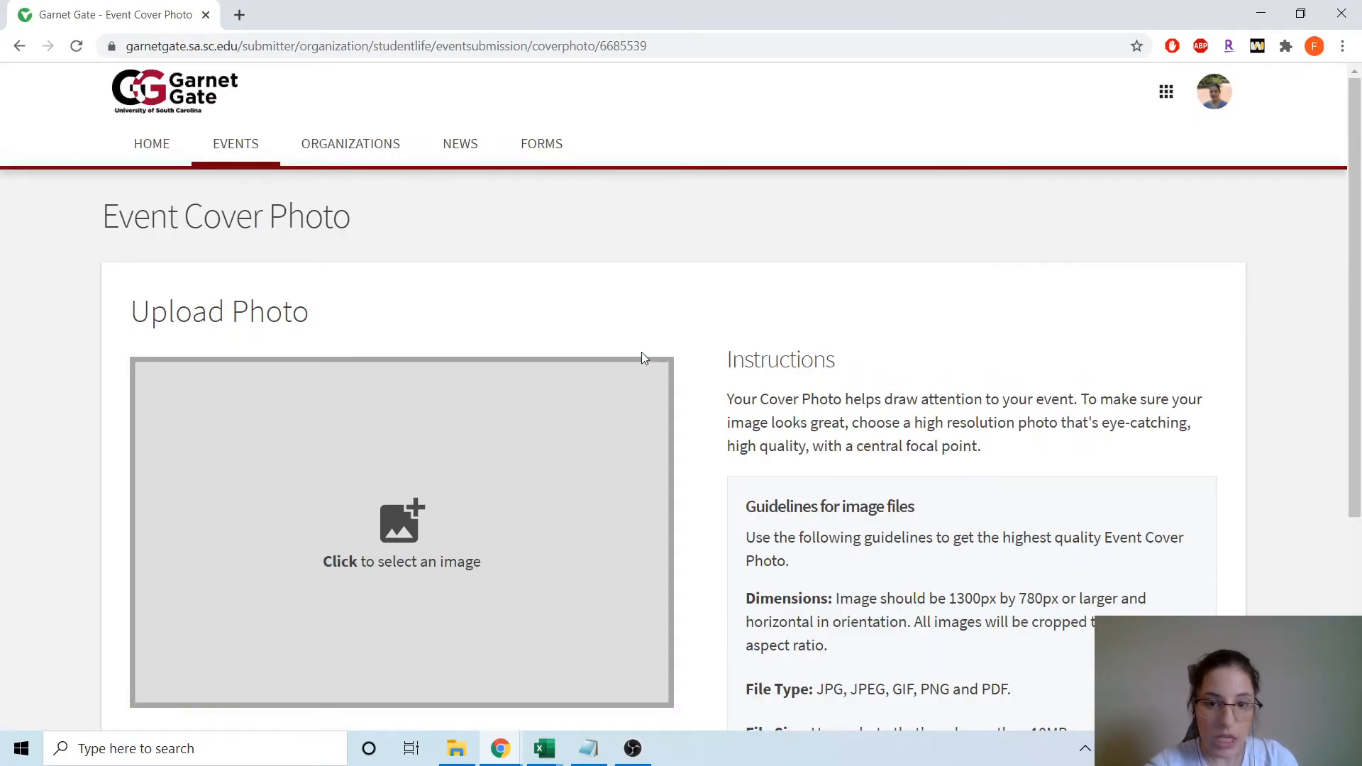
- Upload the how_to_2020_2 image as the event cover photo
scroll(600, 310, "down", 3)
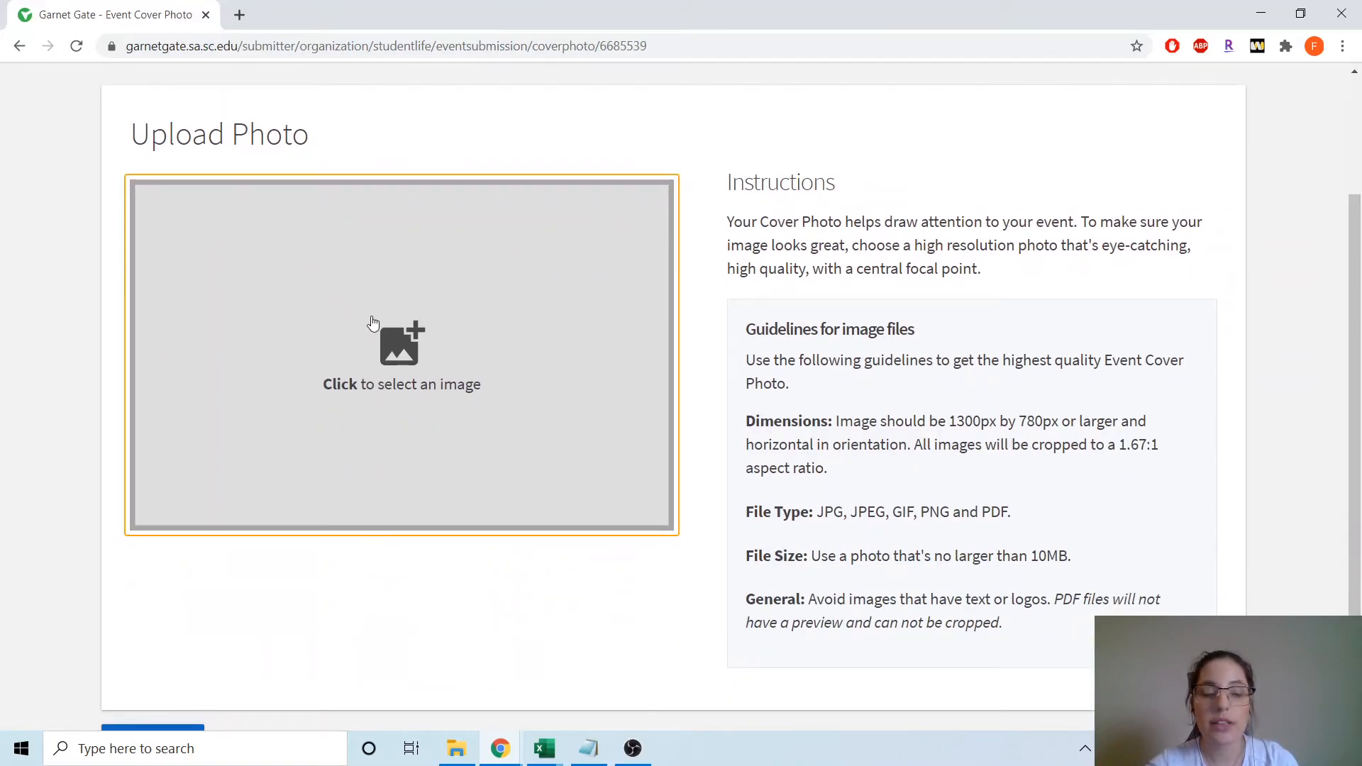
scroll(468, 330, "down", 1)
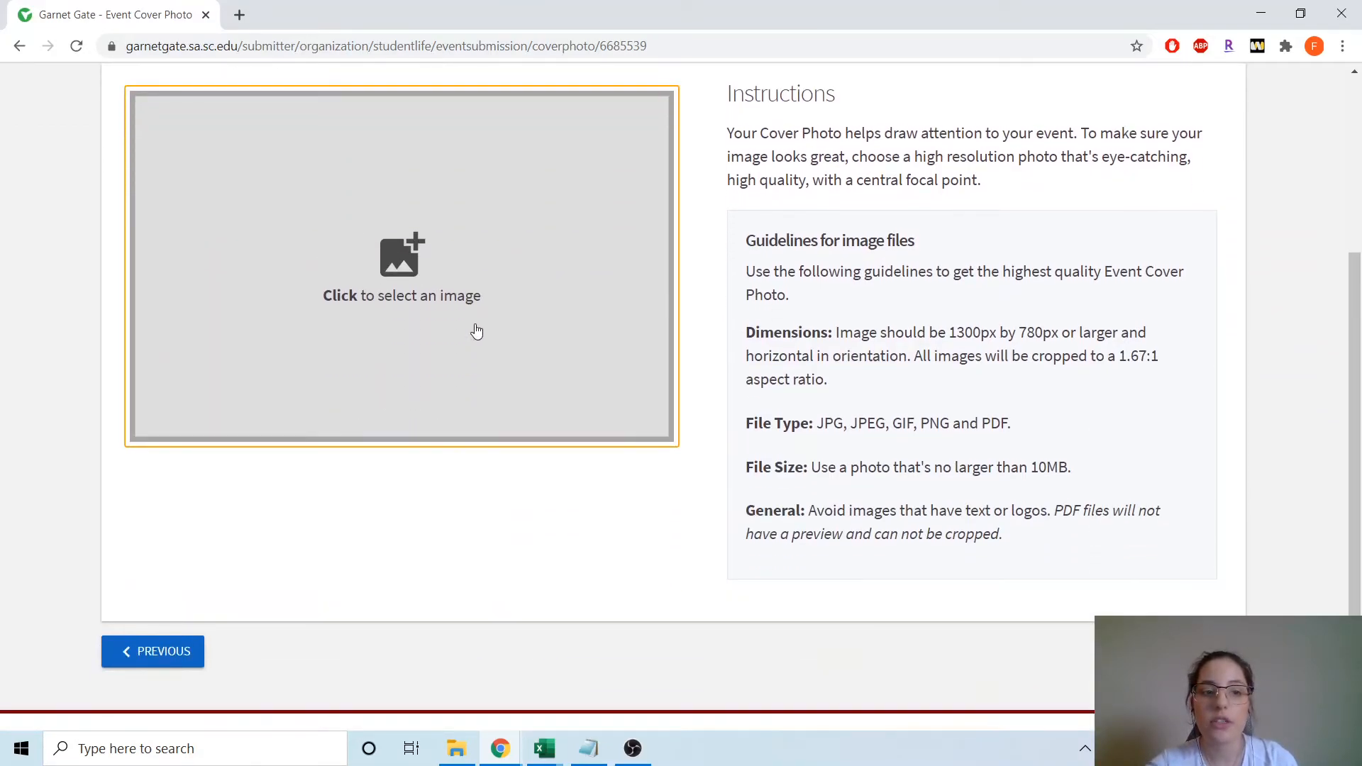
left_click(427, 284)
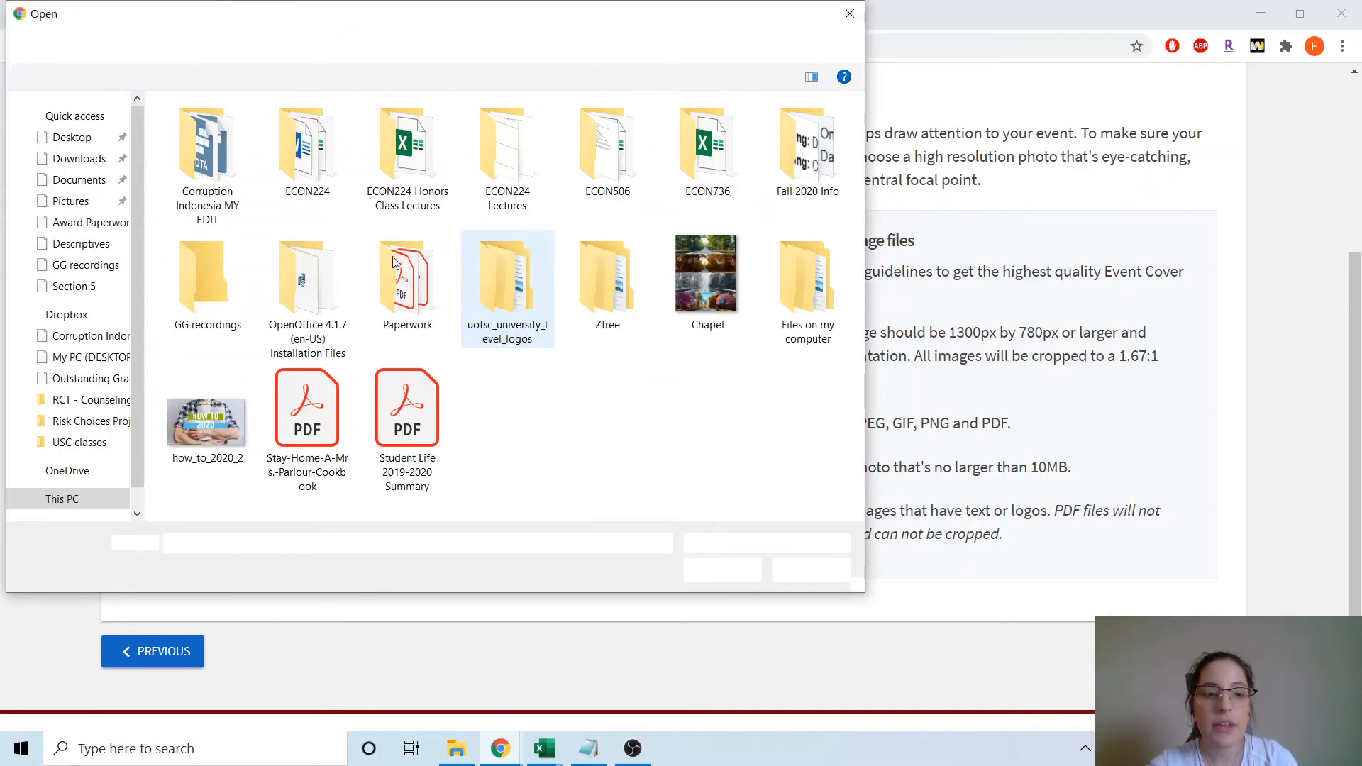
left_click(207, 419)
left_click(723, 570)
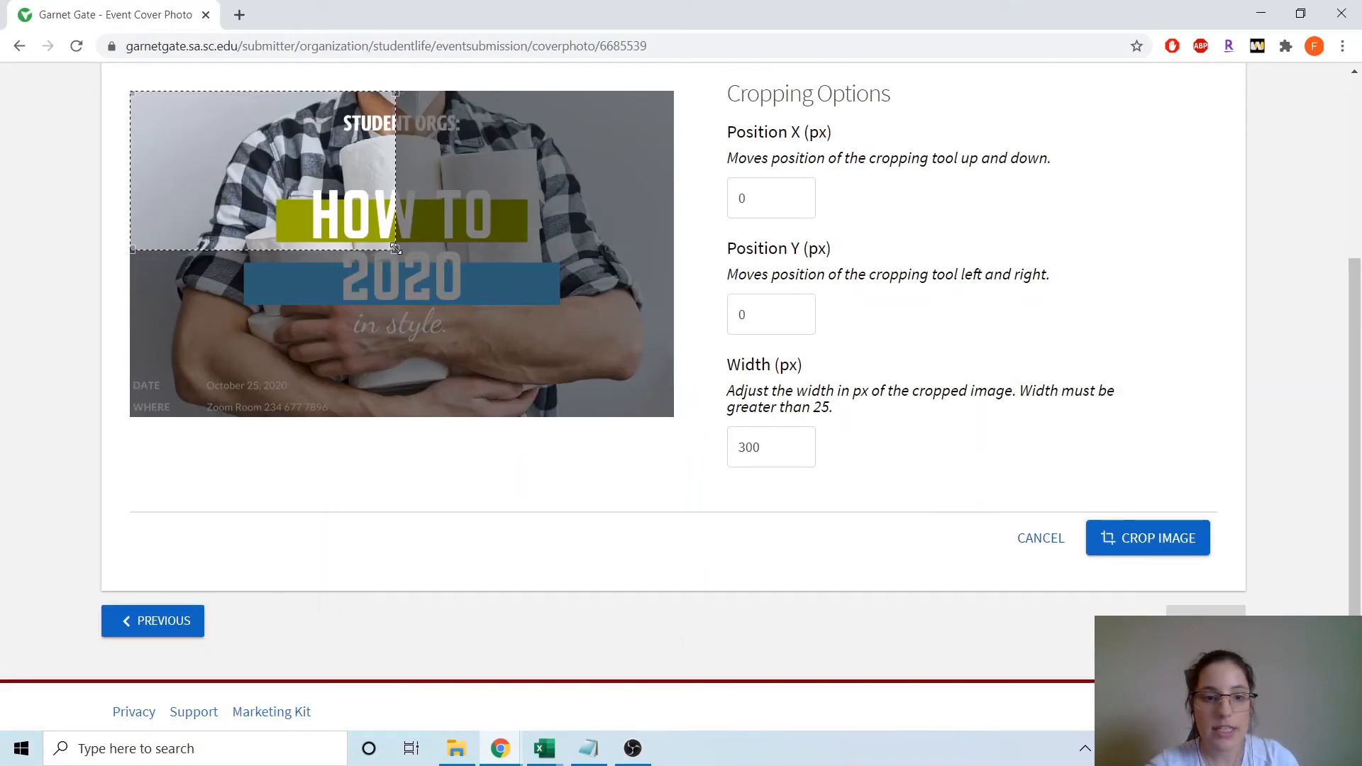
- Crop the cover image to full width and continue to the custom information fields
left_click_drag(396, 249, 675, 417)
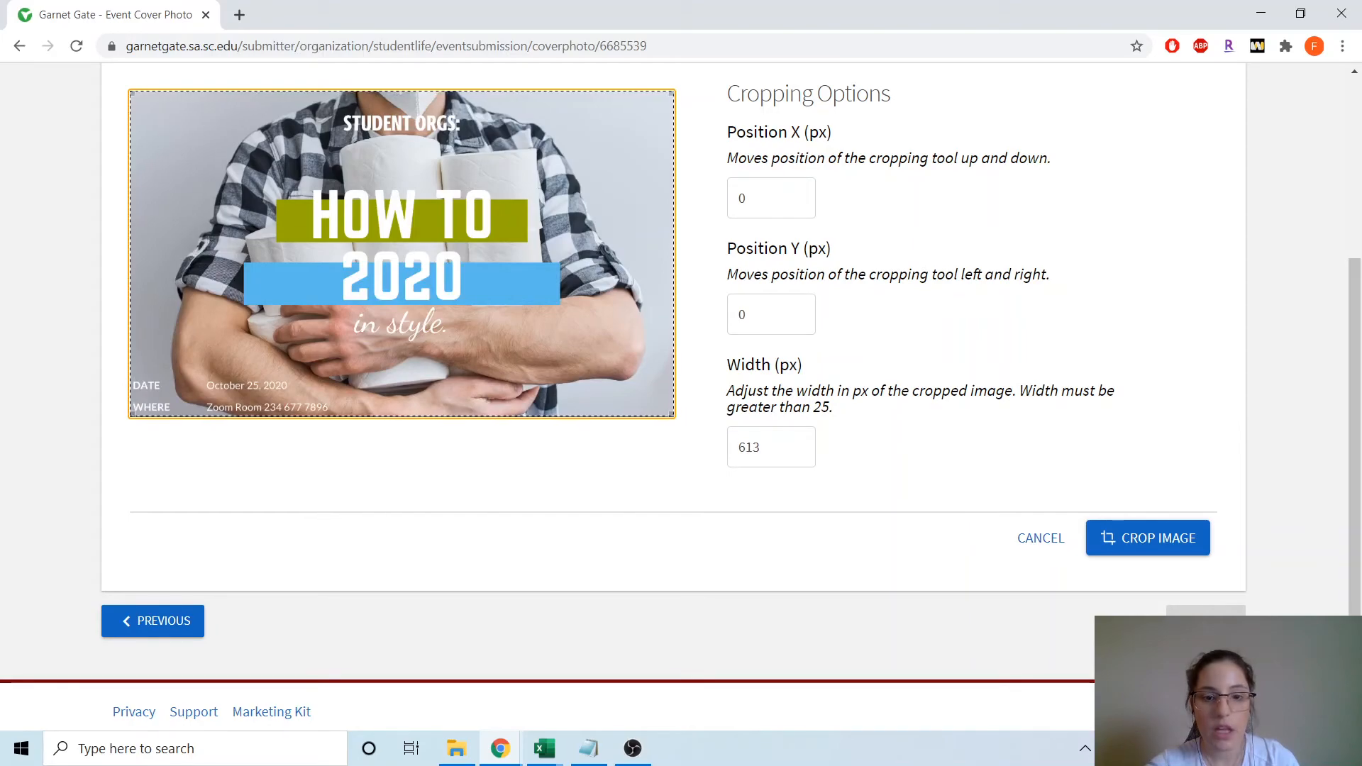
left_click(1152, 541)
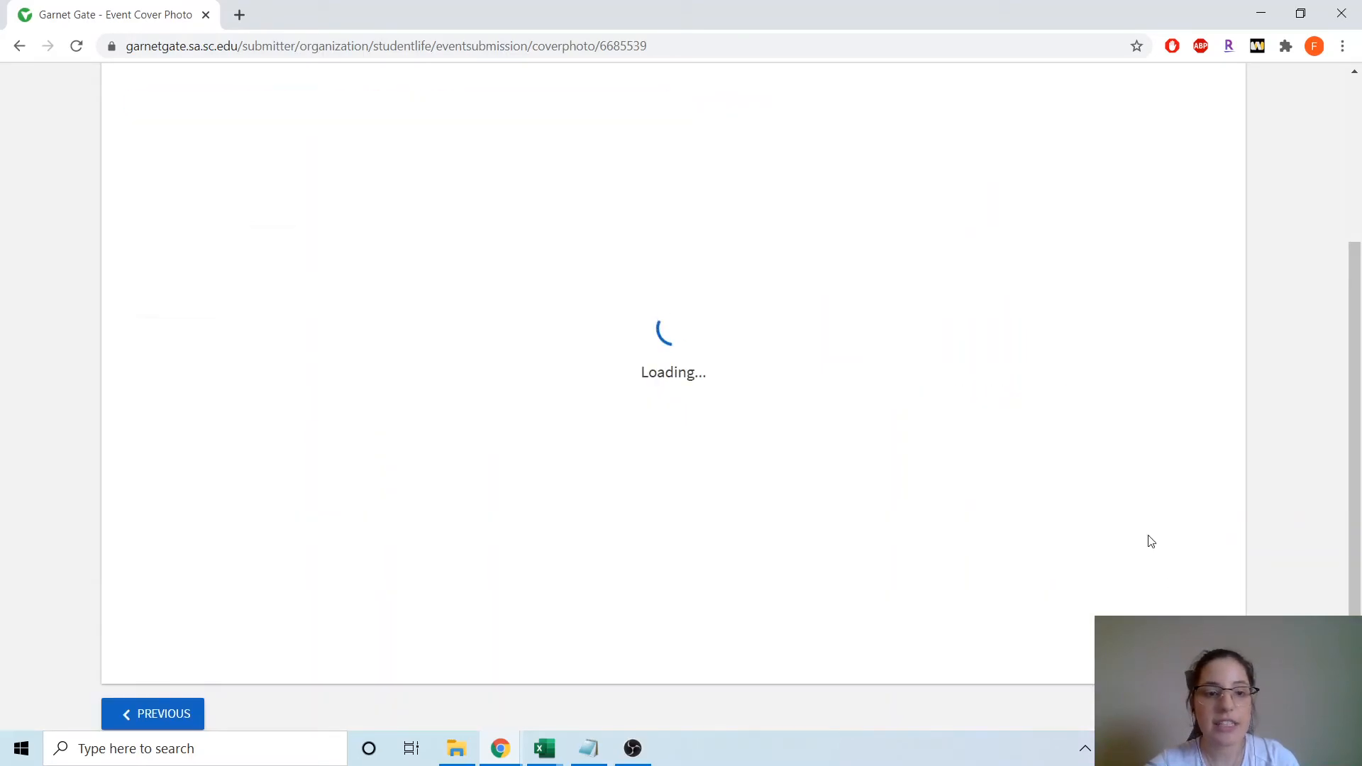
scroll(817, 454, "down", 3)
scroll(831, 441, "up", 2)
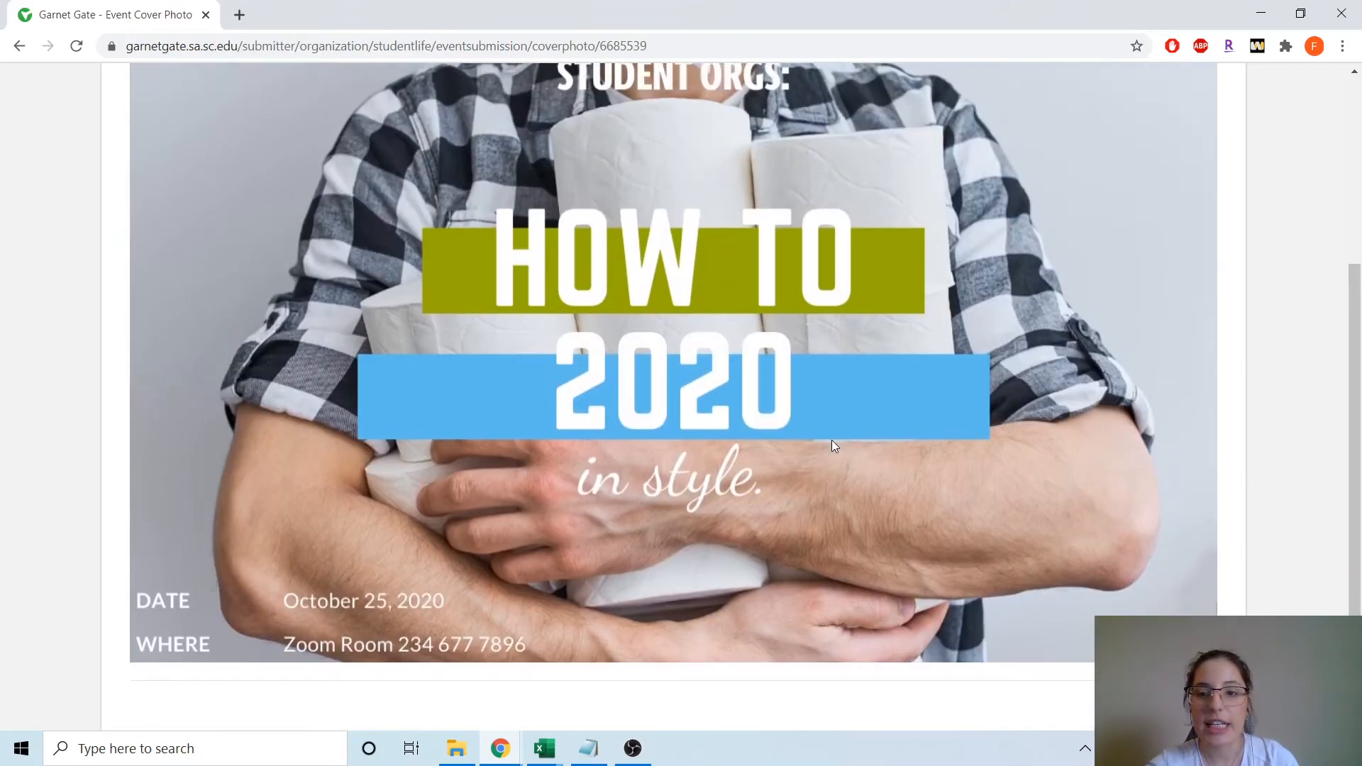
scroll(797, 411, "up", 1)
scroll(820, 415, "down", 2)
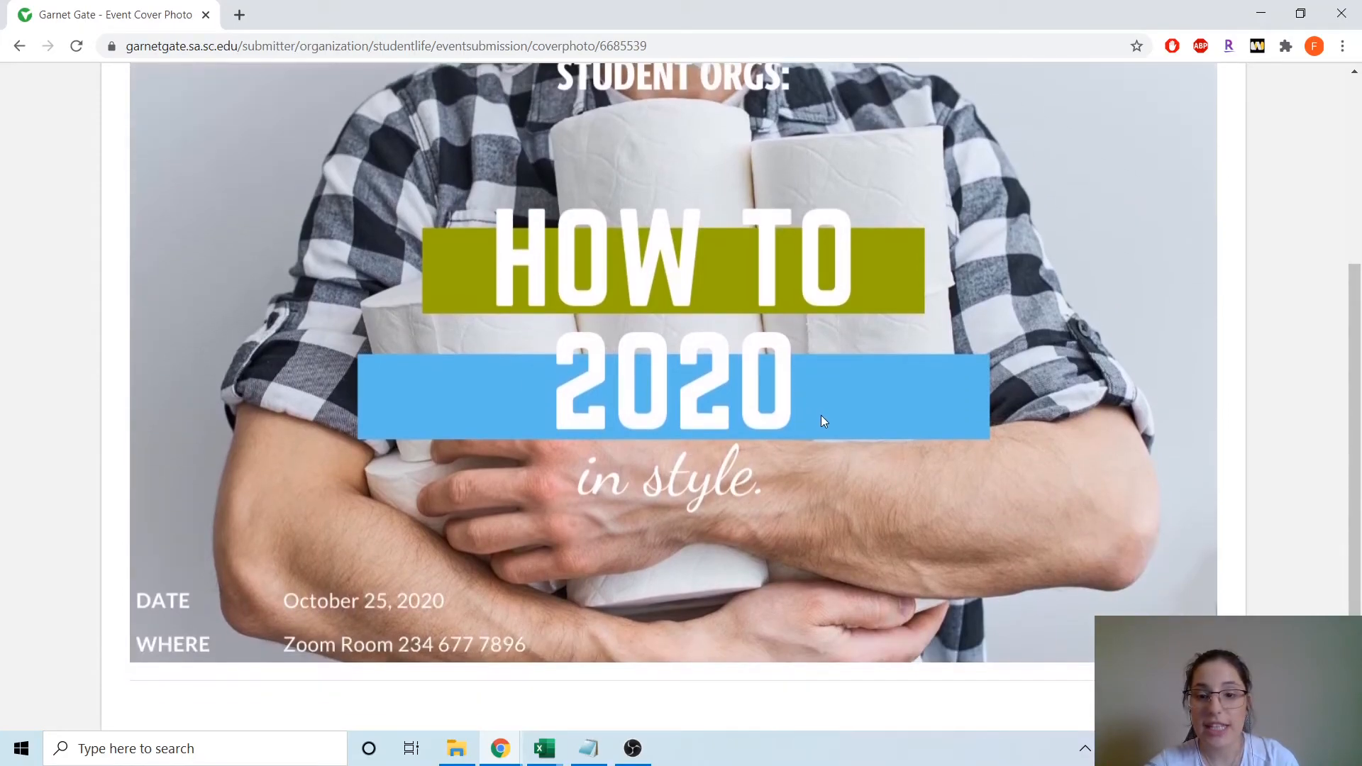
scroll(805, 447, "down", 2)
left_click(1202, 612)
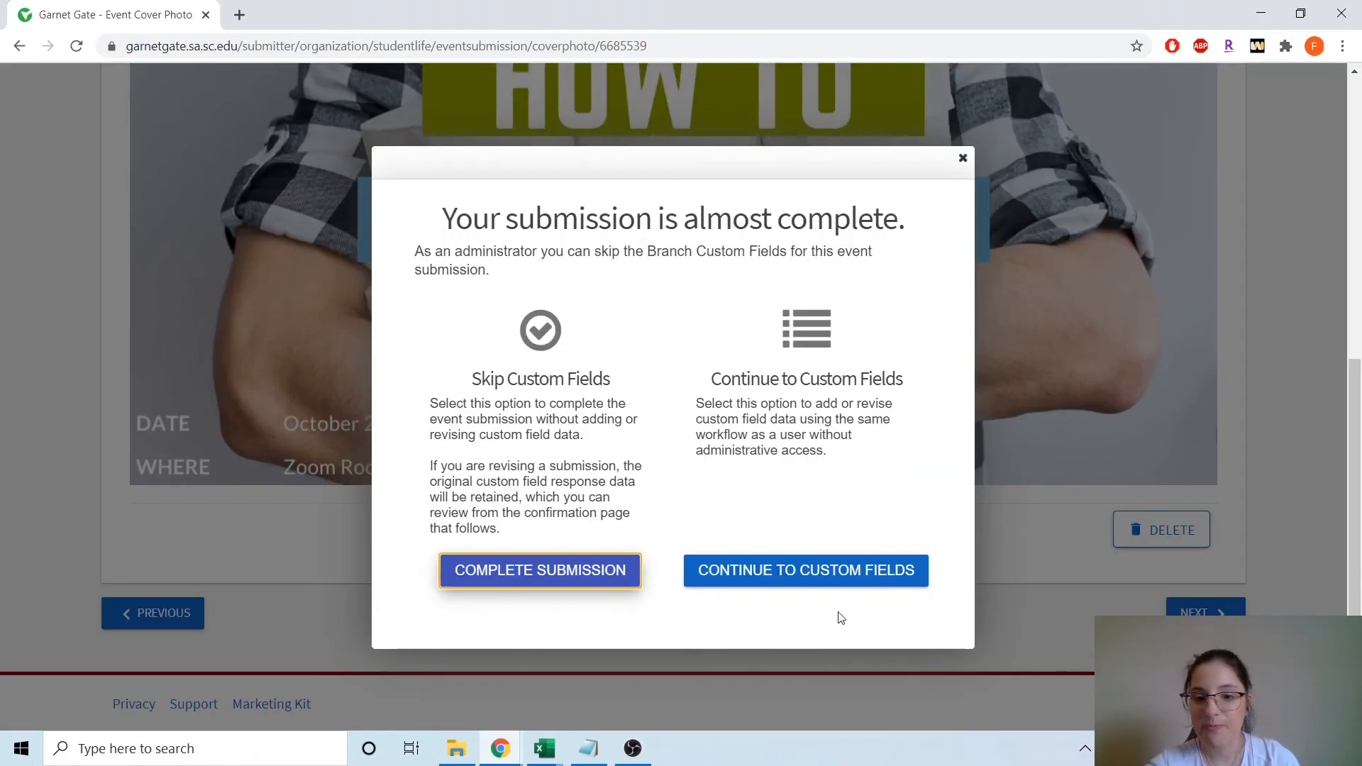
left_click(752, 574)
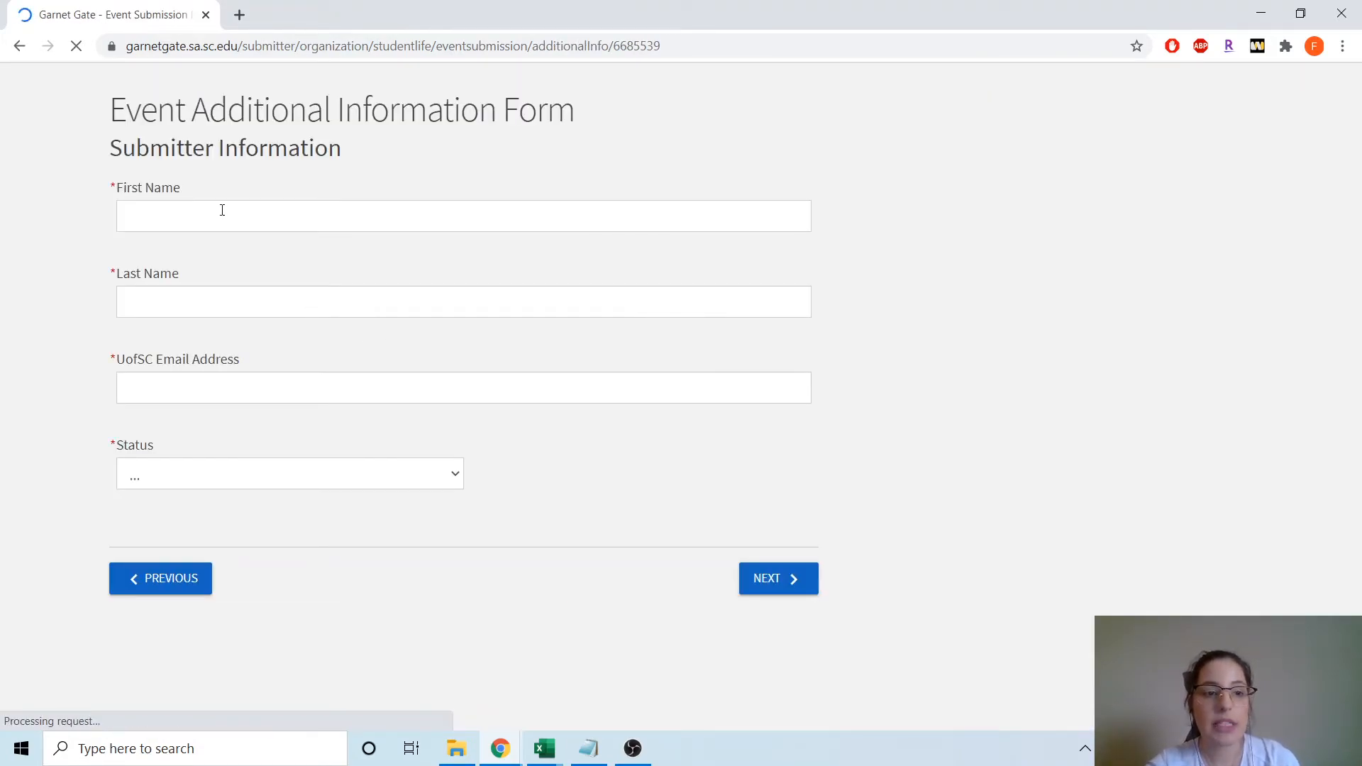
- Fill in the submitter's first name, last name and UofSC email from autofill
left_click(248, 320)
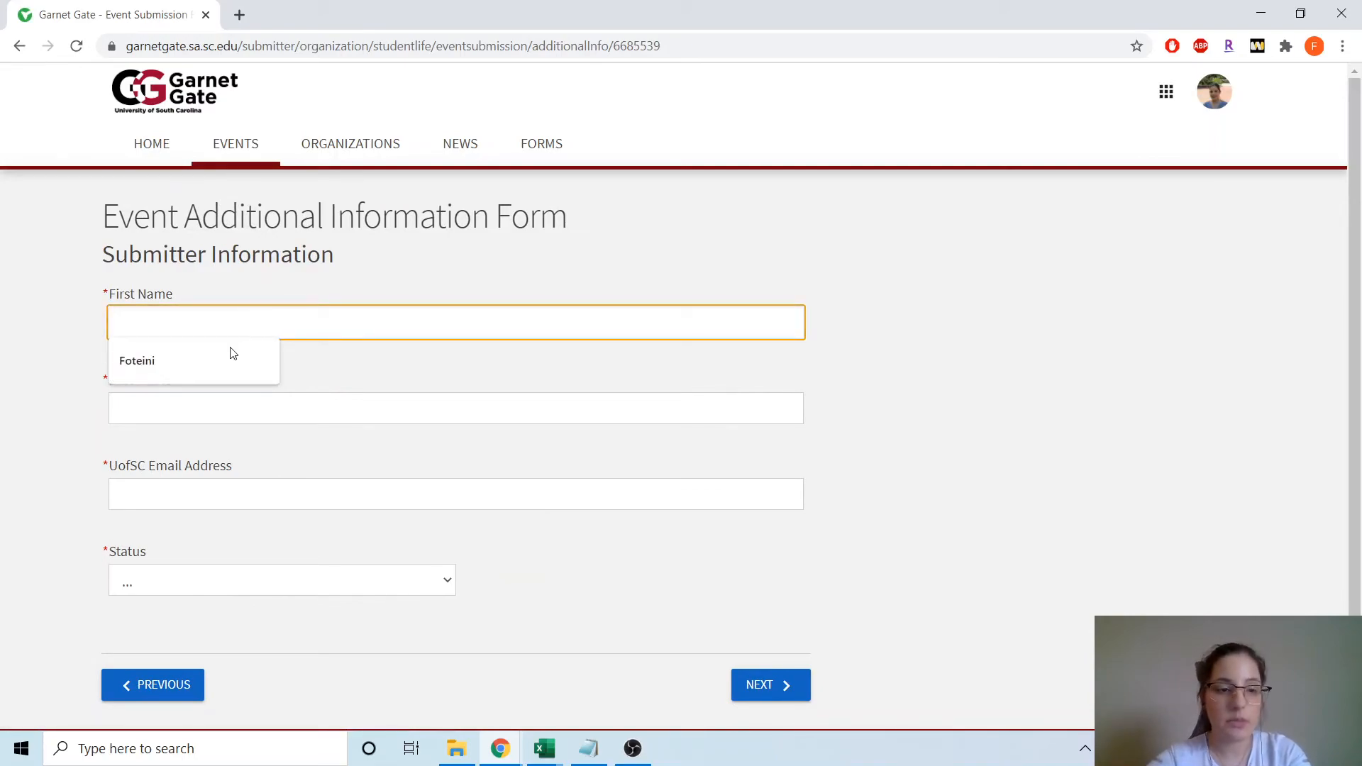
left_click(206, 360)
left_click(201, 408)
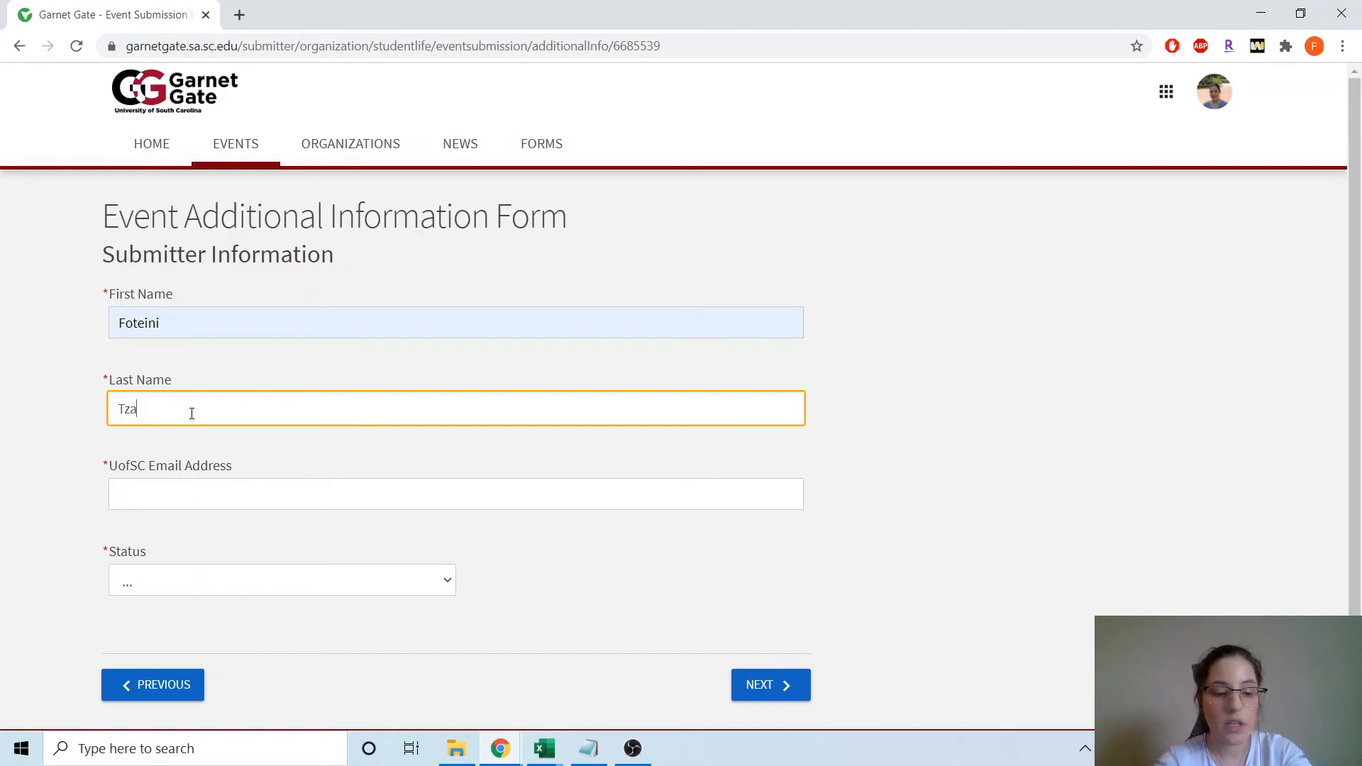
left_click(221, 493)
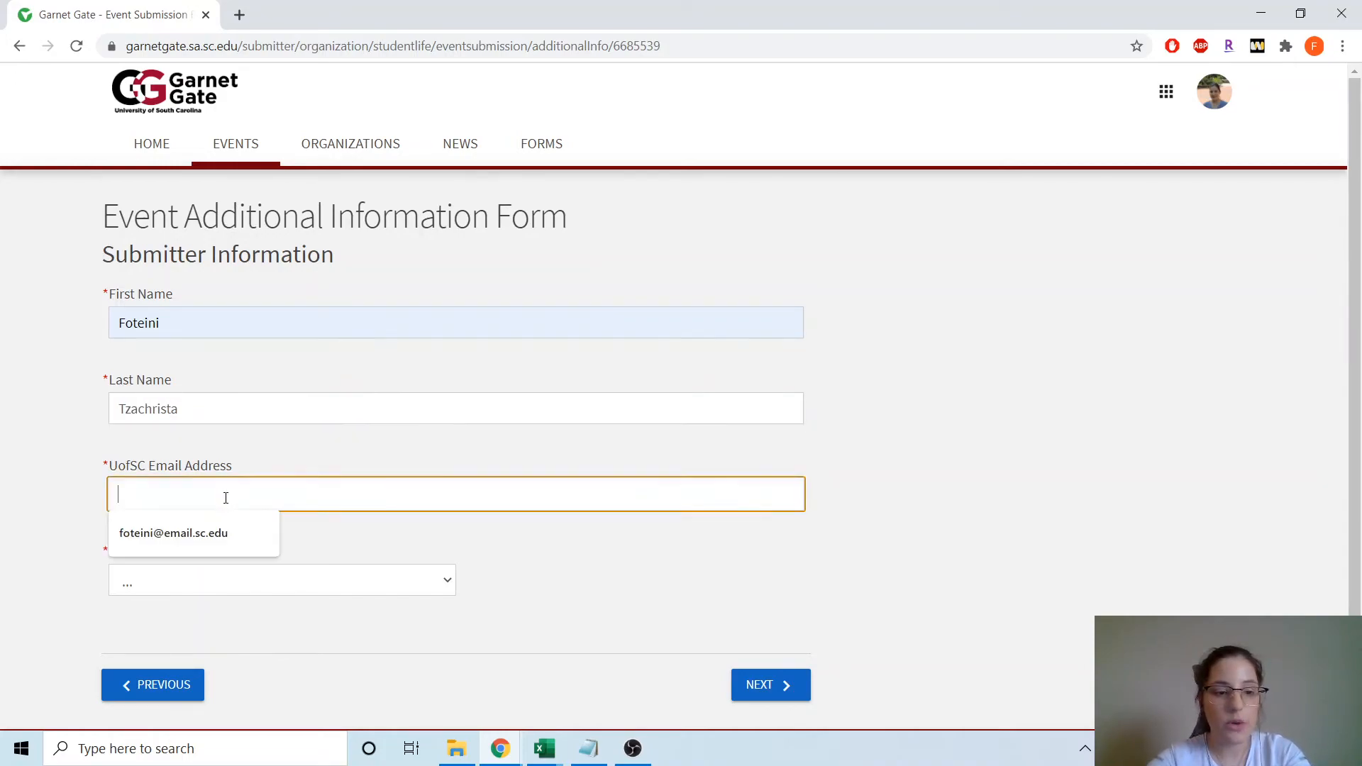
left_click(217, 547)
- Set status to Department of Student Life Staff Member and go to the next page
left_click(186, 585)
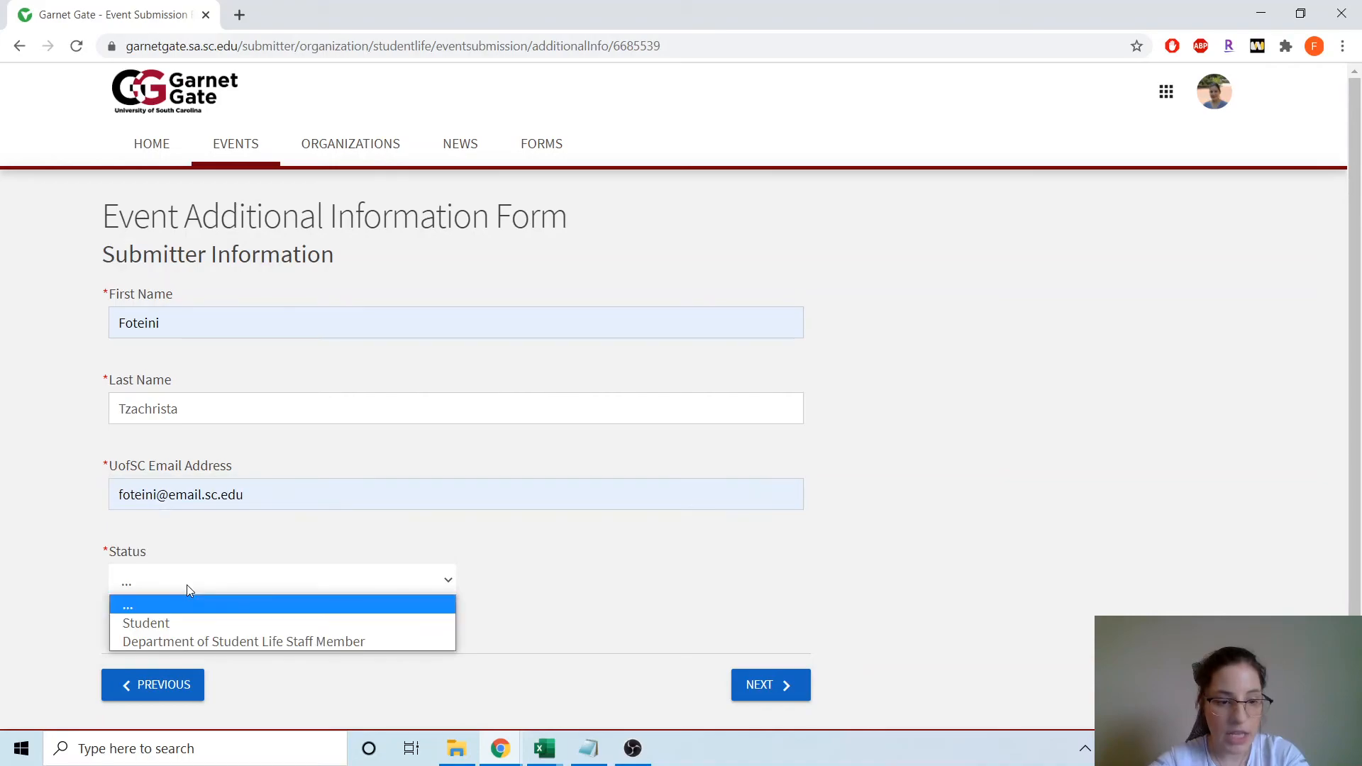
left_click(372, 641)
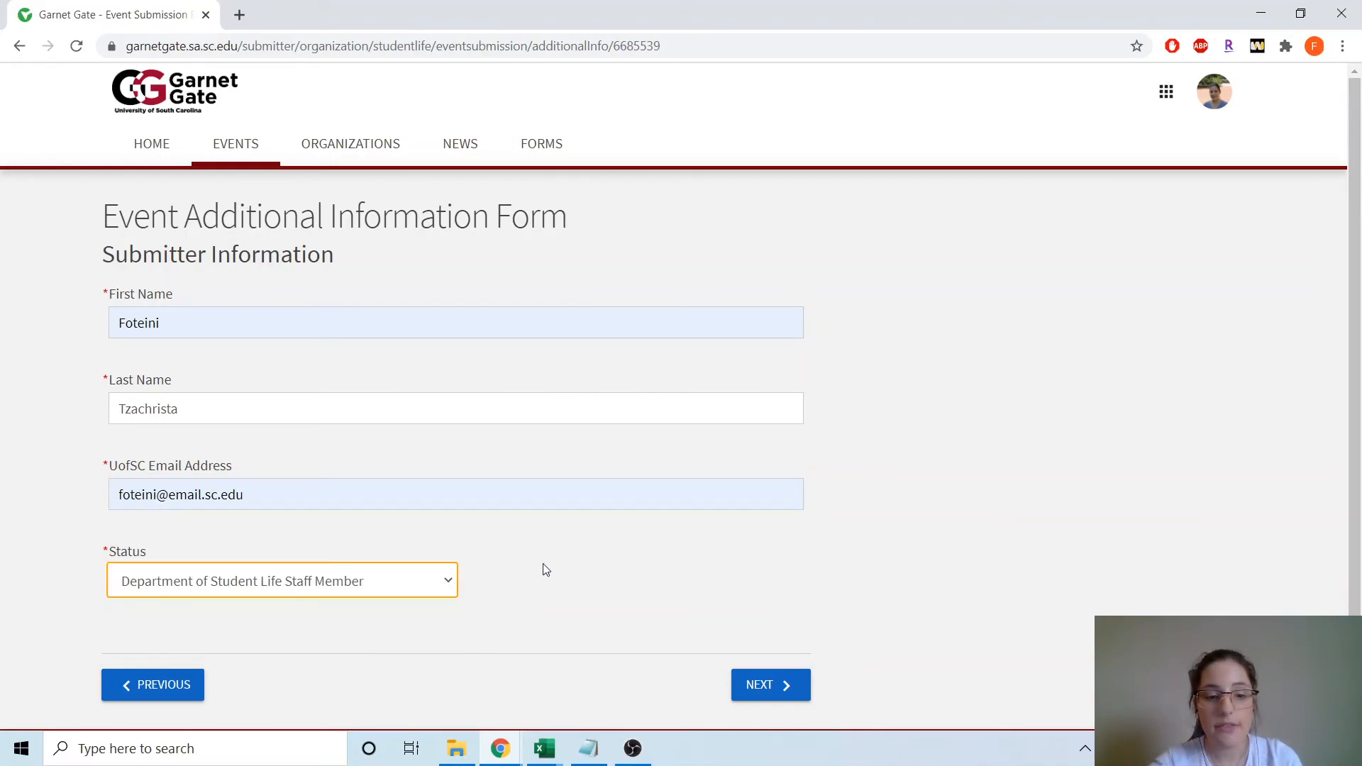
scroll(744, 546, "down", 1)
left_click(780, 622)
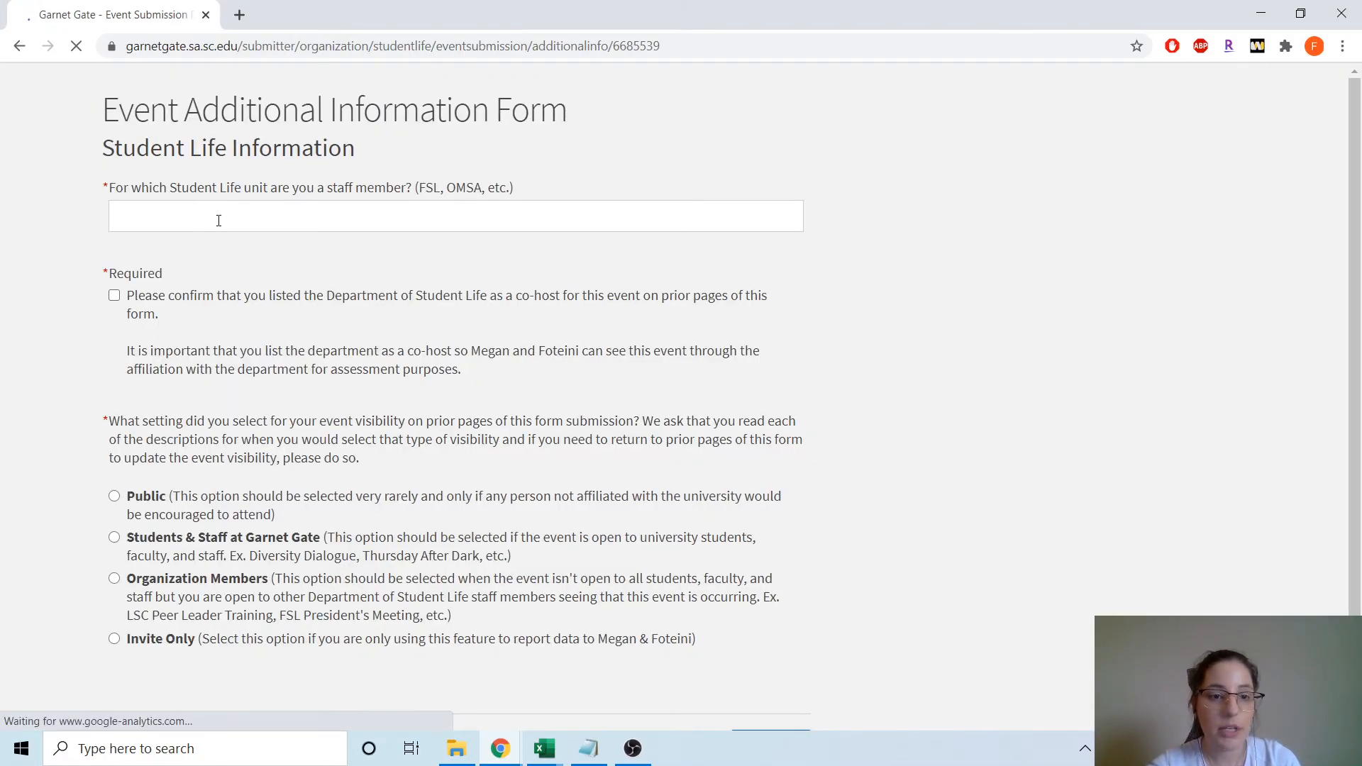
- Set the Student Life unit to Assessment and confirm the department as co-host
left_click(211, 333)
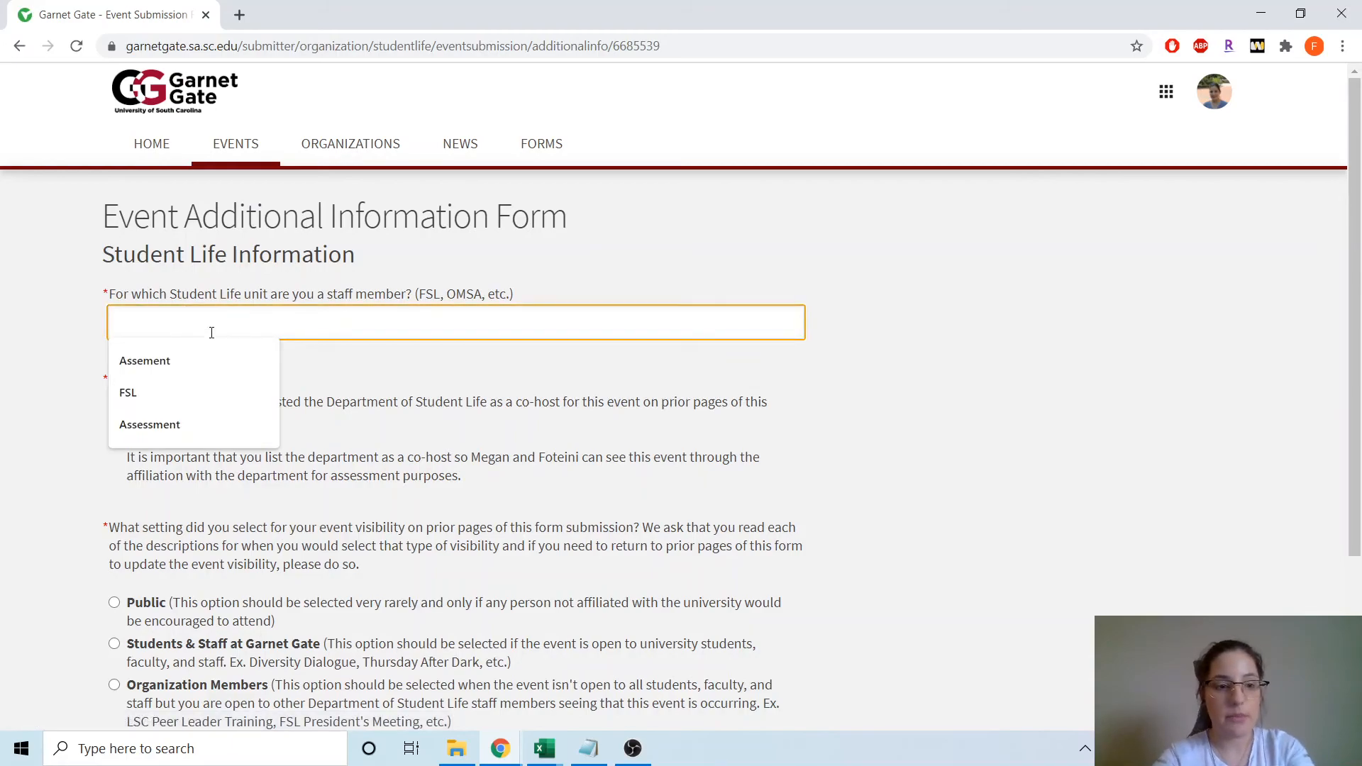
left_click(215, 424)
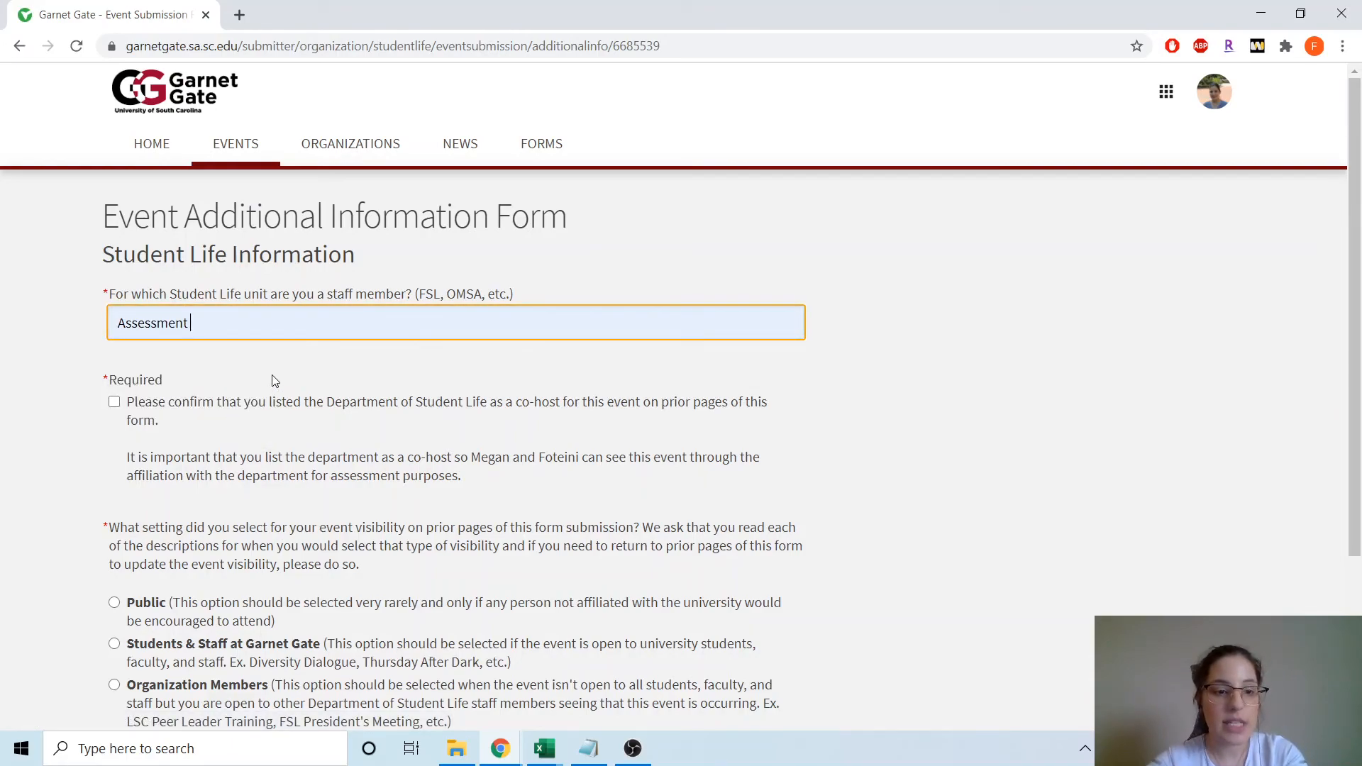
left_click(114, 403)
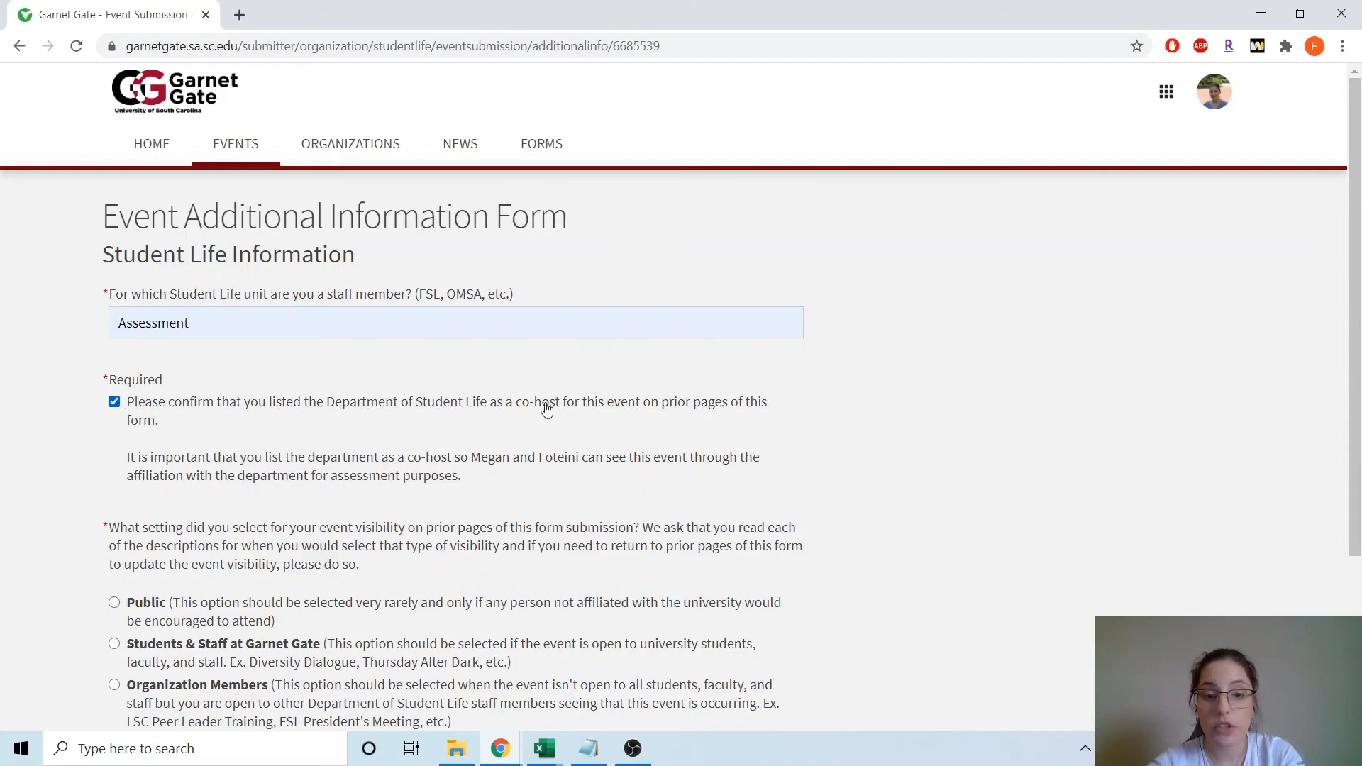
- Make the event visibility Invite Only and advance to the next form page
scroll(201, 438, "down", 3)
left_click(134, 568)
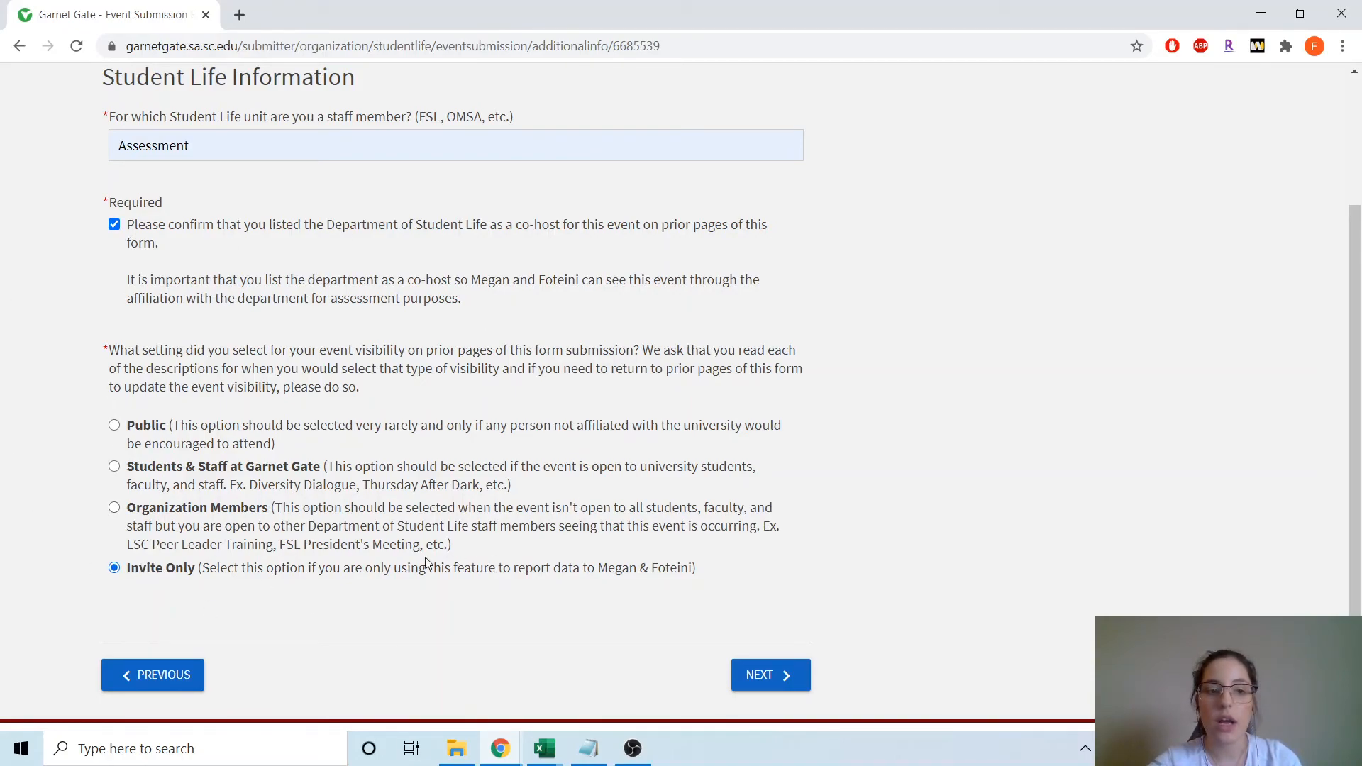
scroll(341, 291, "up", 1)
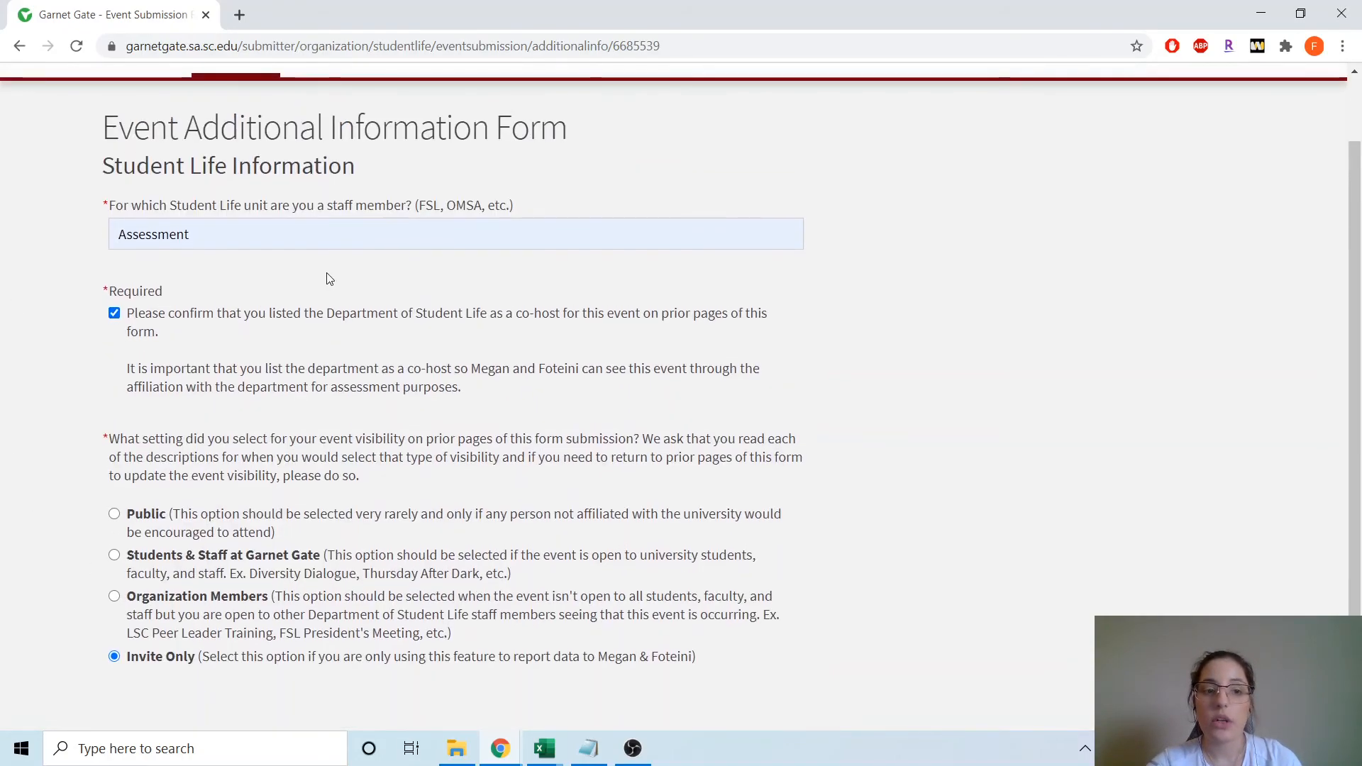
scroll(607, 424, "down", 2)
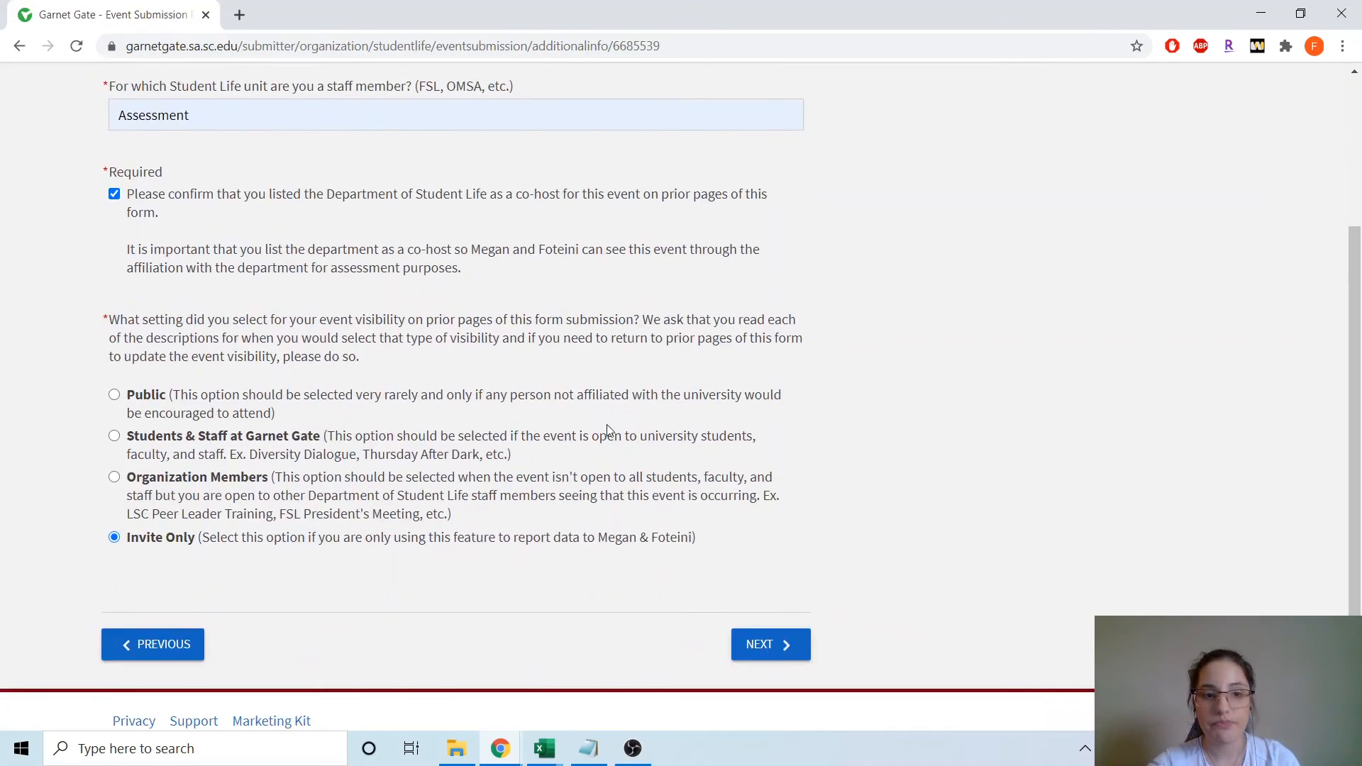
left_click(781, 628)
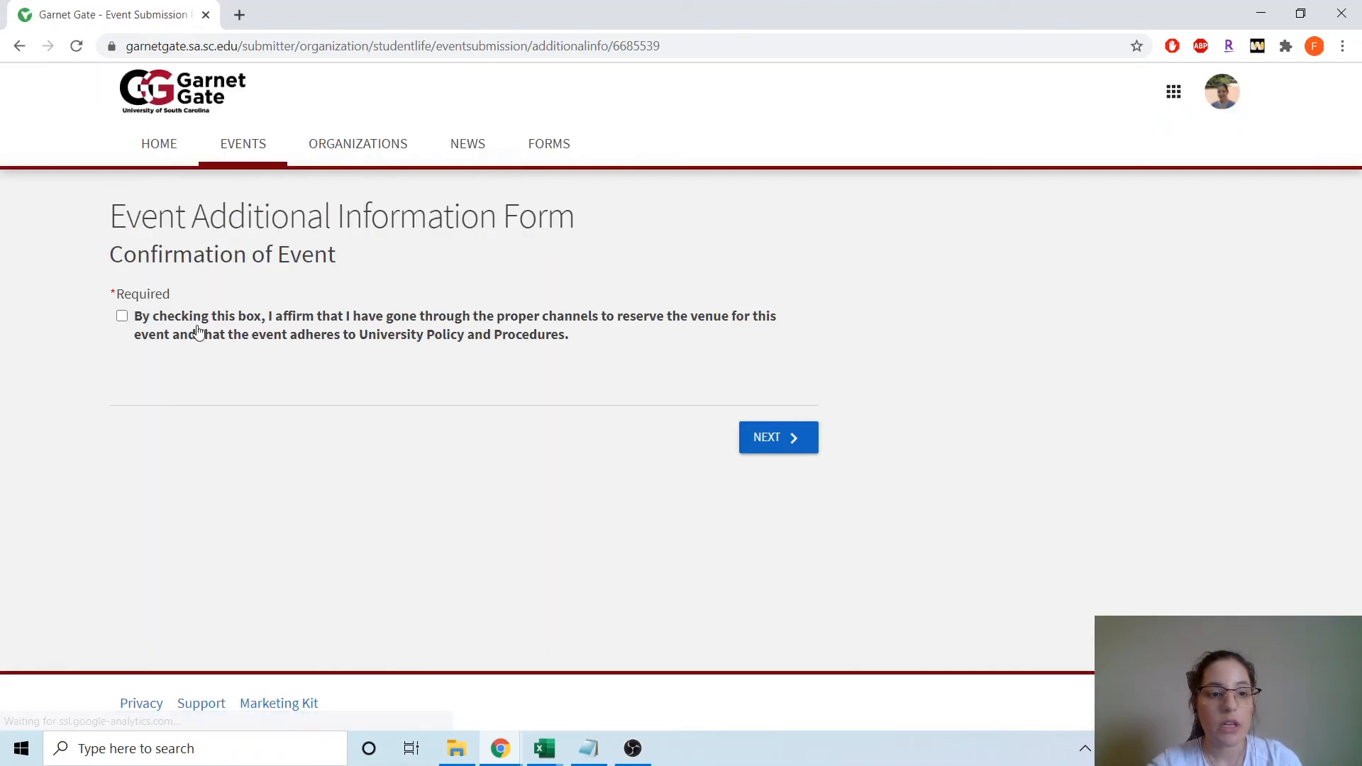
- Affirm the venue is reserved and University Policy is followed, then continue to review
left_click(168, 318)
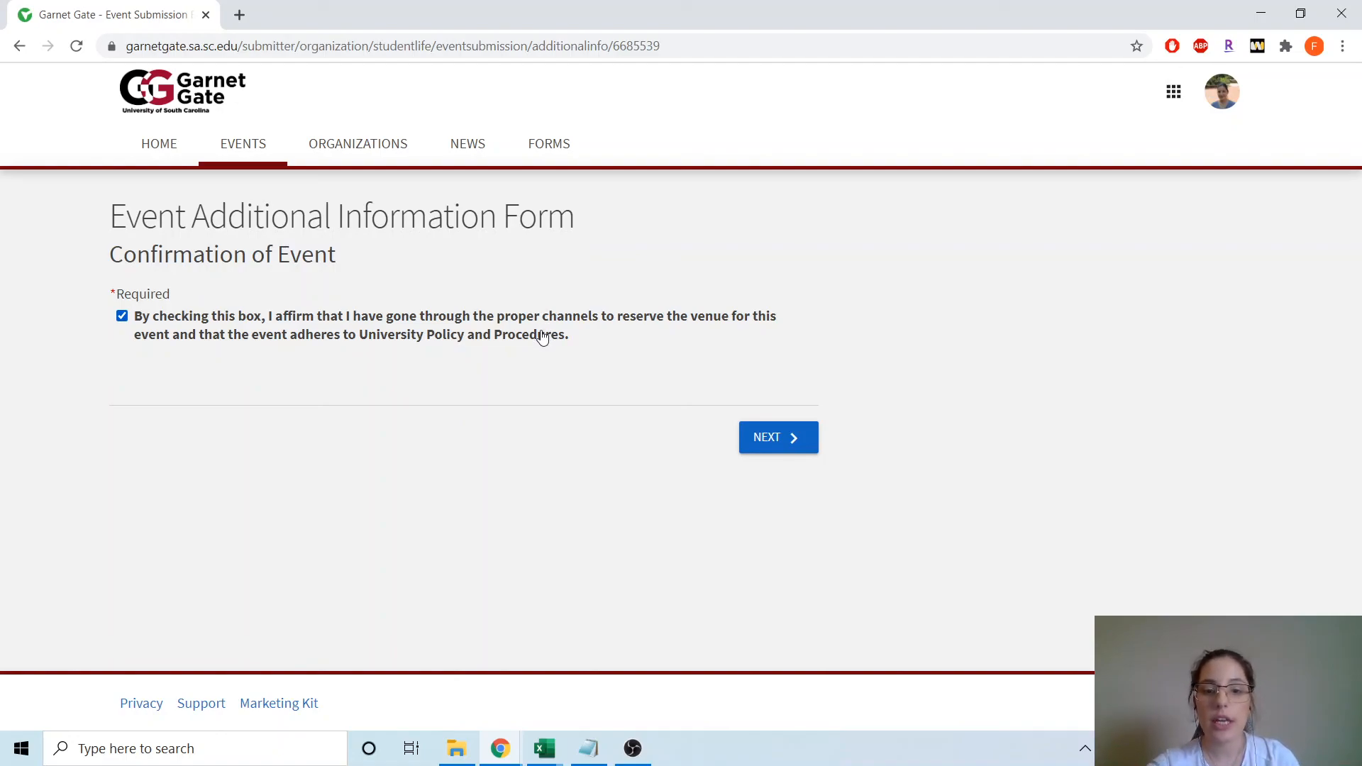
left_click(773, 459)
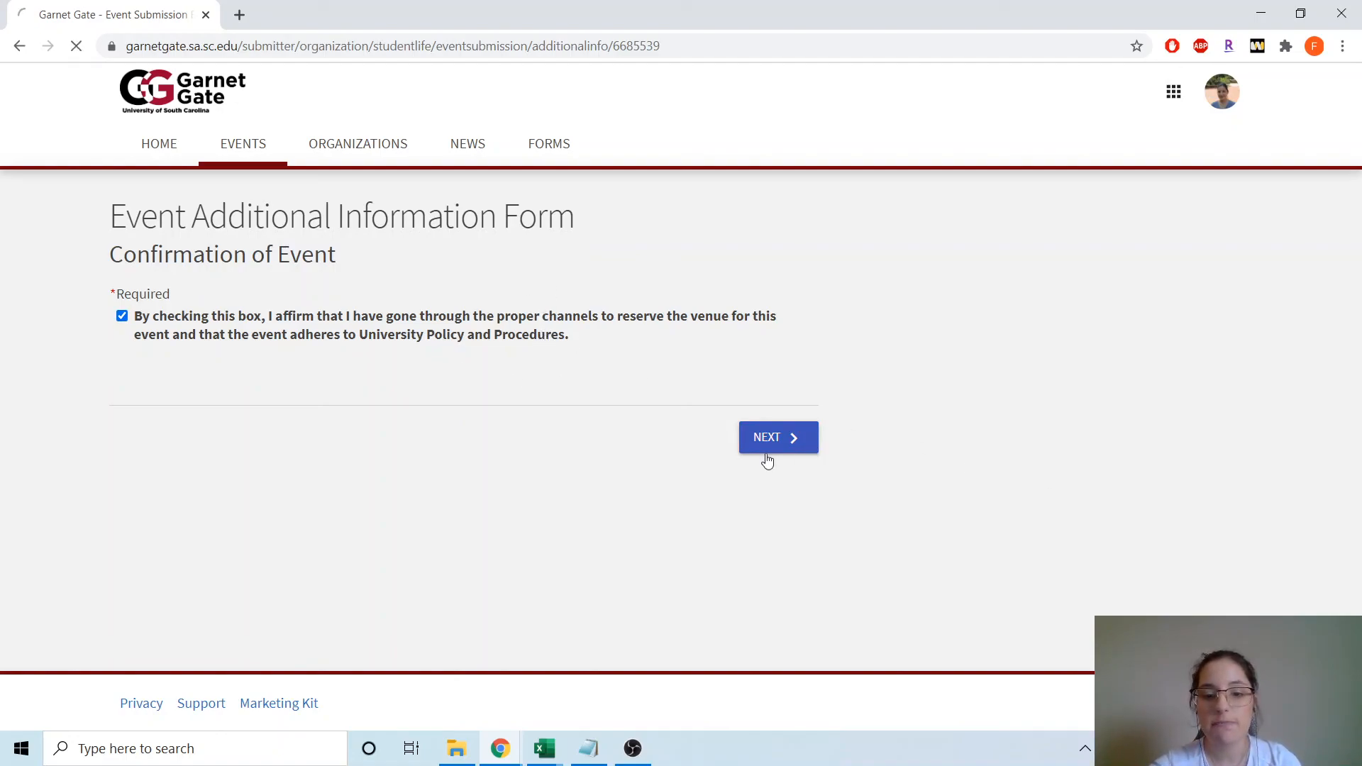